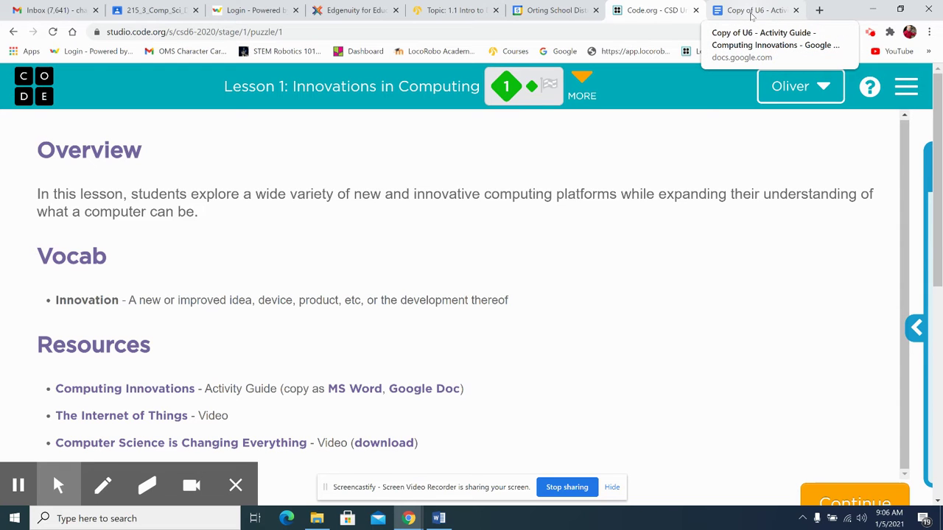
Switch to the Google Docs copy of the Computing Innovations activity guide and review the Innovation Research instructions and list of topics
left_click(751, 16)
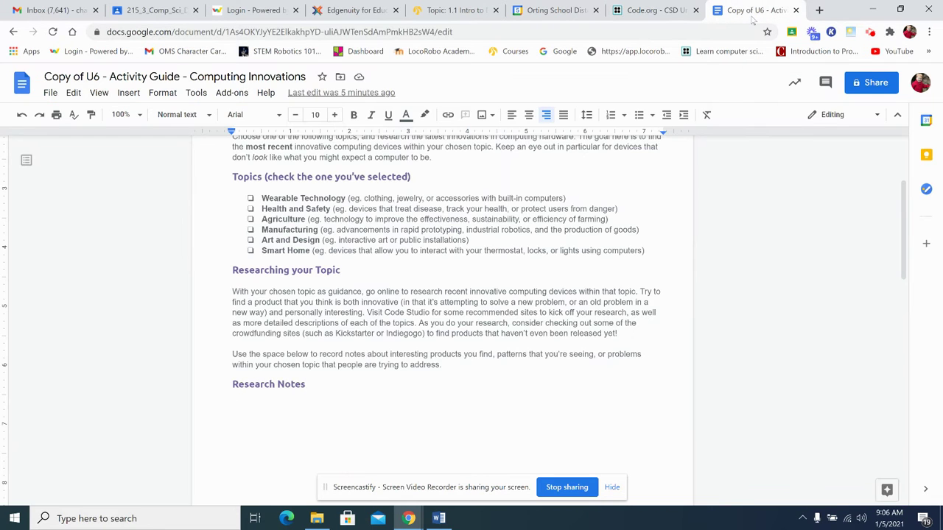
scroll(333, 243, "up", 2)
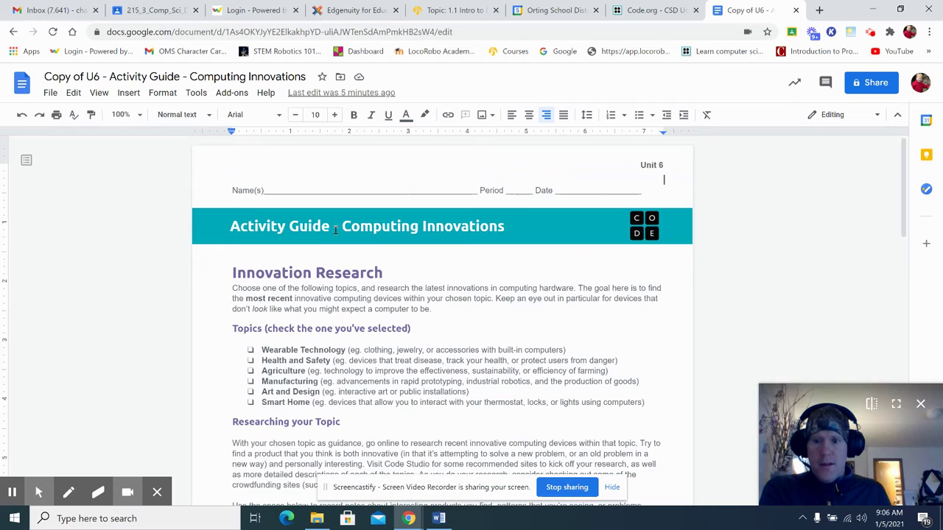
scroll(336, 231, "down", 1)
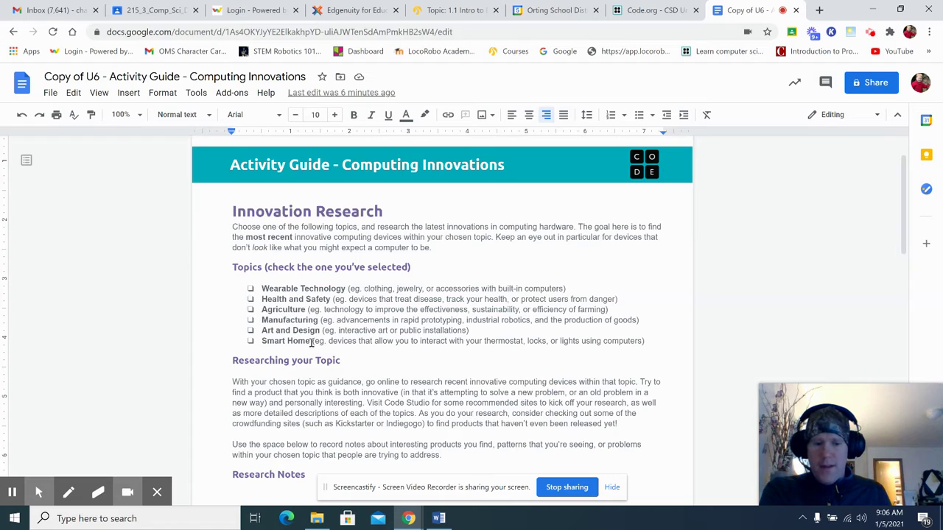
mouse_move(847, 441)
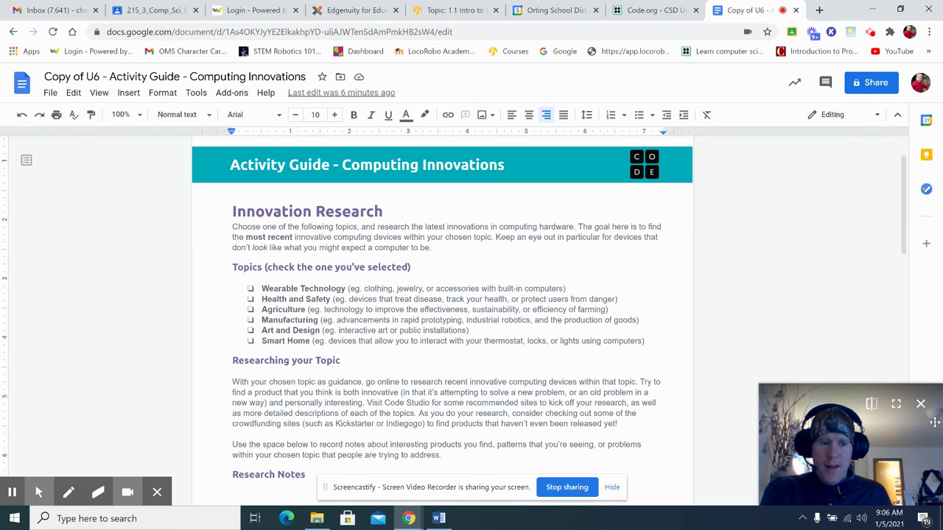
left_click(920, 403)
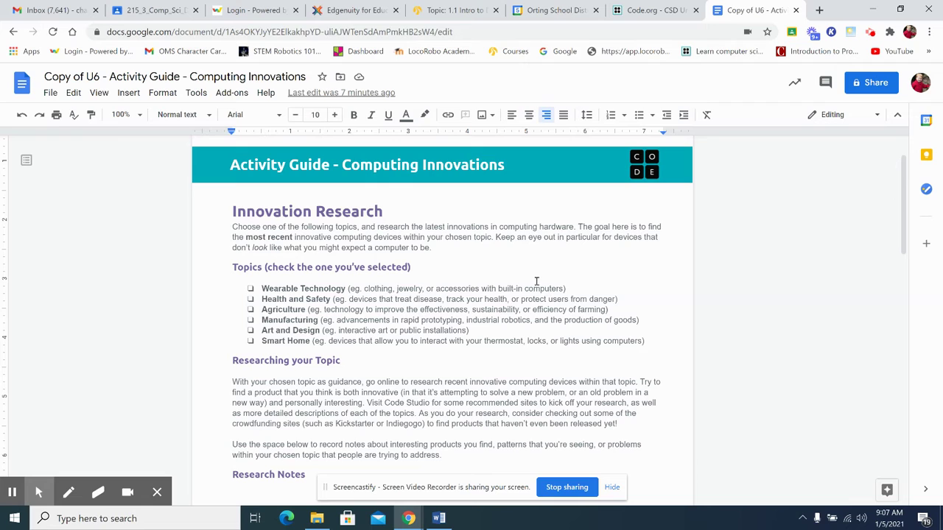
left_click(250, 288)
left_click(258, 276)
left_click(224, 351)
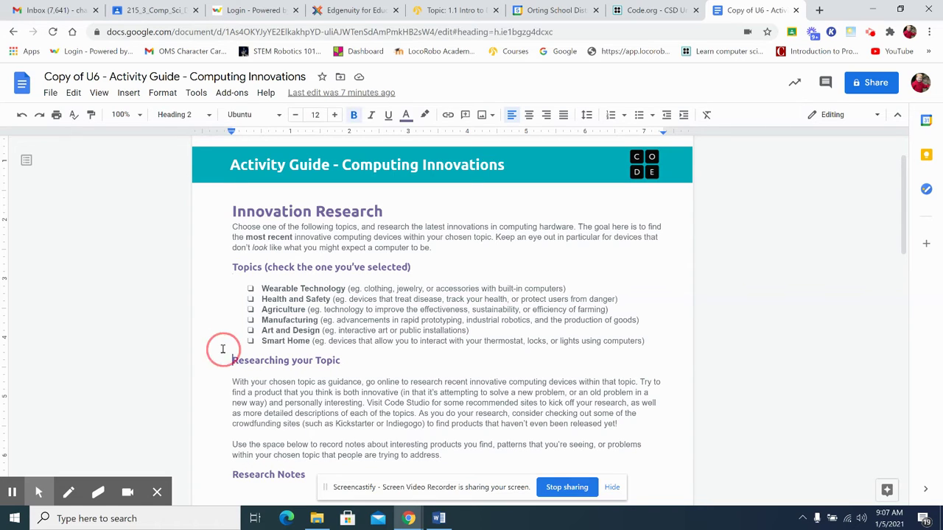
left_click(372, 360)
Look through the Researching your Topic and Research Notes sections and the start of An Innovative Solution
scroll(375, 362, "down", 3)
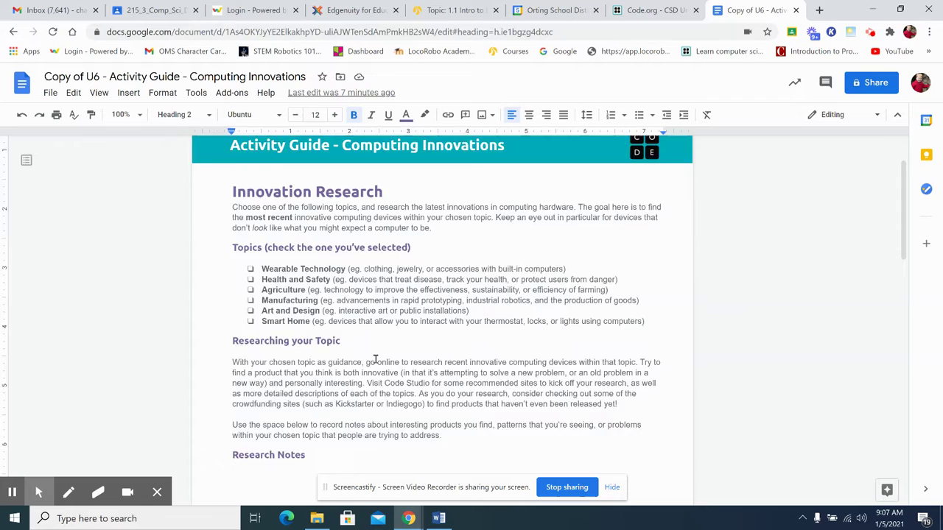
scroll(375, 361, "down", 3)
scroll(374, 360, "down", 6)
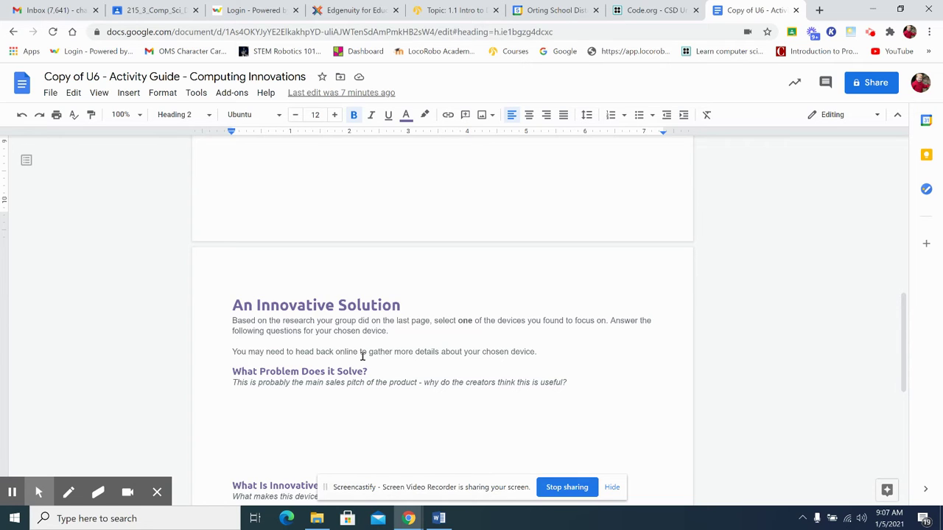
scroll(326, 347, "up", 10)
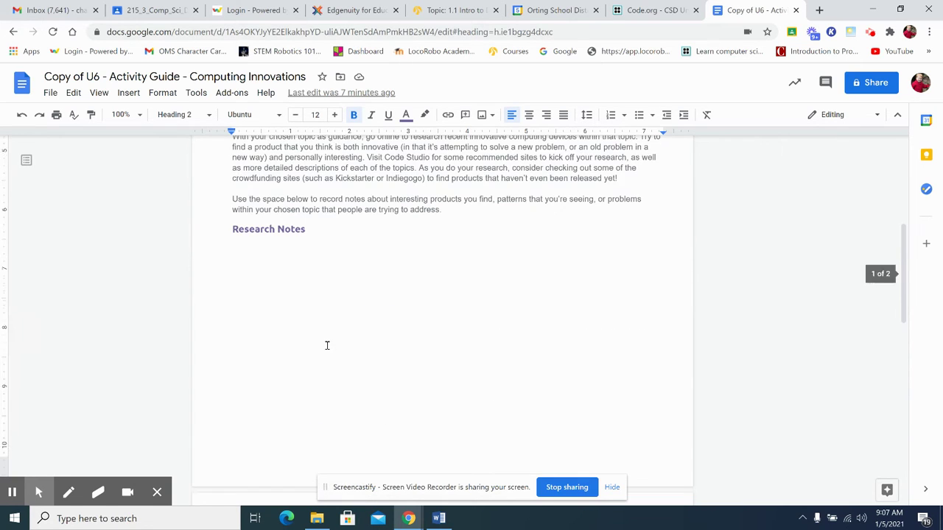
scroll(323, 337, "down", 10)
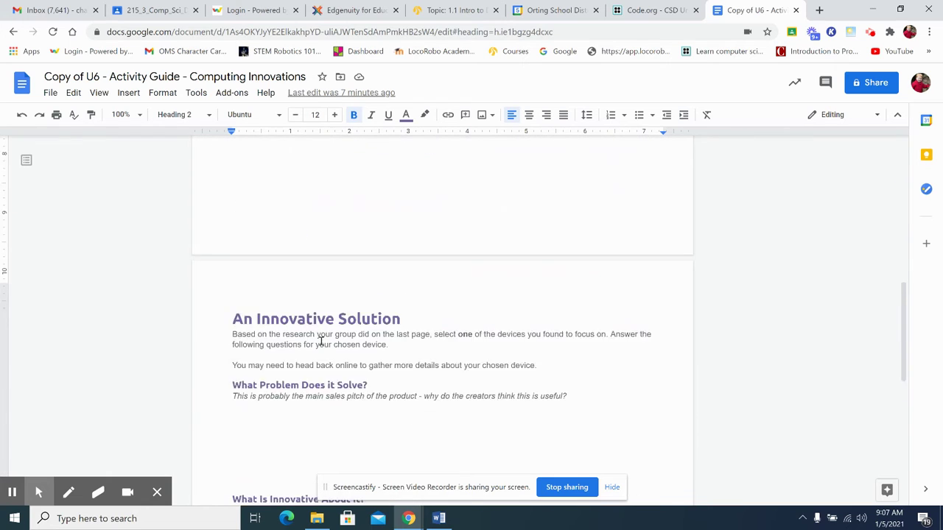
scroll(336, 358, "up", 10)
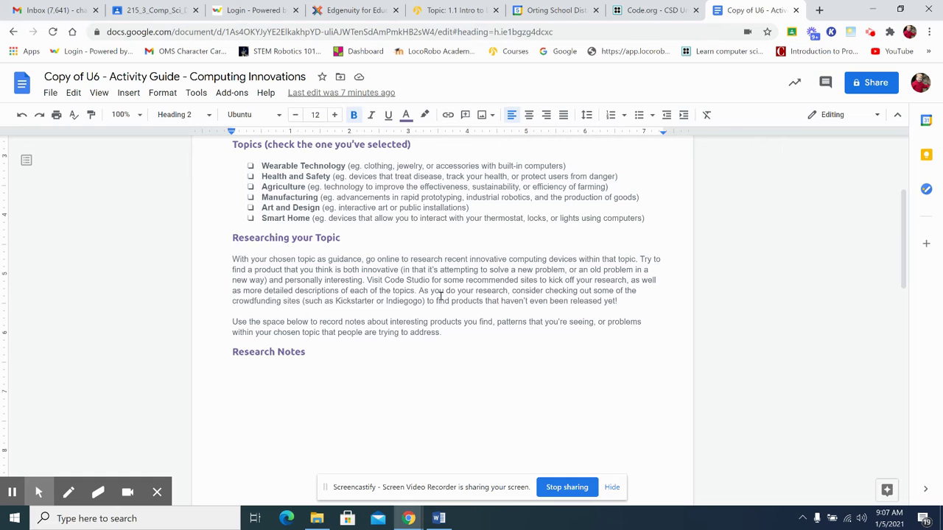
scroll(440, 297, "down", 10)
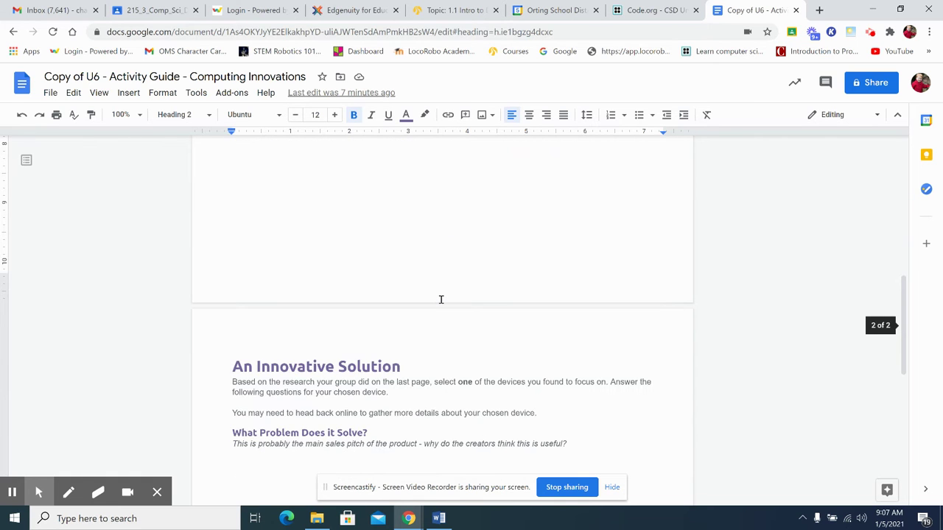
scroll(441, 299, "down", 3)
scroll(440, 299, "up", 12)
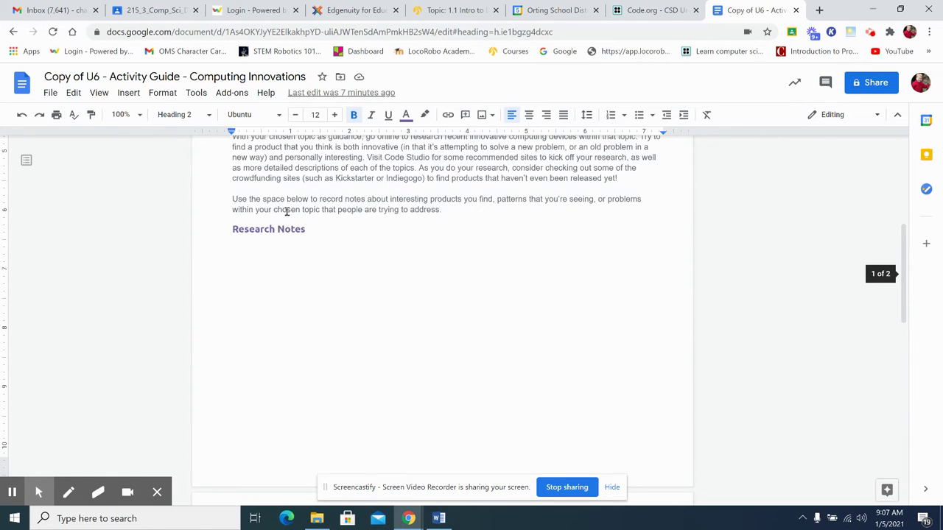
scroll(346, 205, "up", 4)
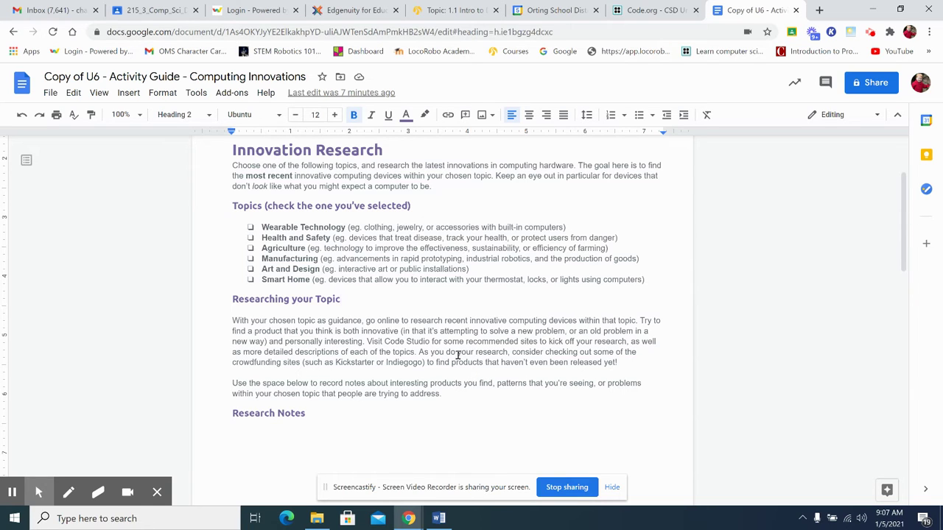
Under "What Problem Does it Solve?", write "Never lose your keys again. This product interacts with locks, Internet-Connected speakers, and other devices"
scroll(455, 354, "down", 5)
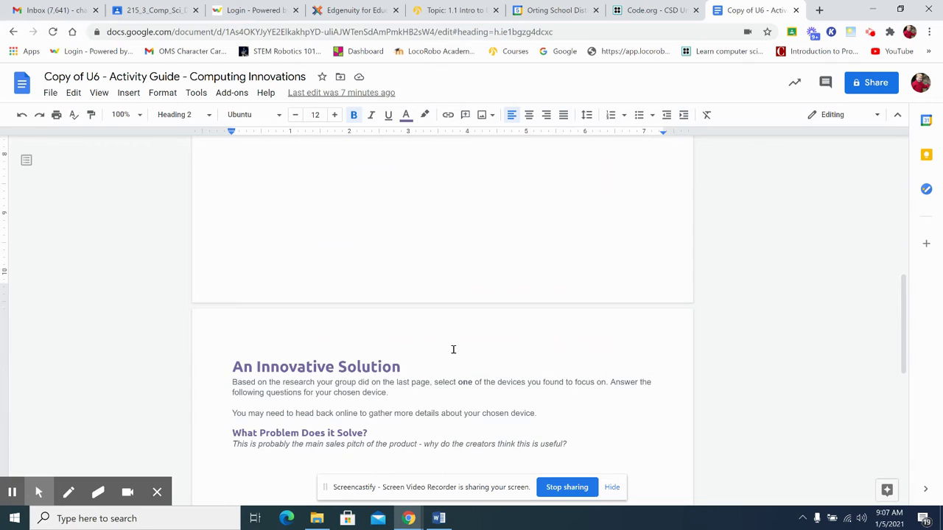
scroll(450, 351, "down", 2)
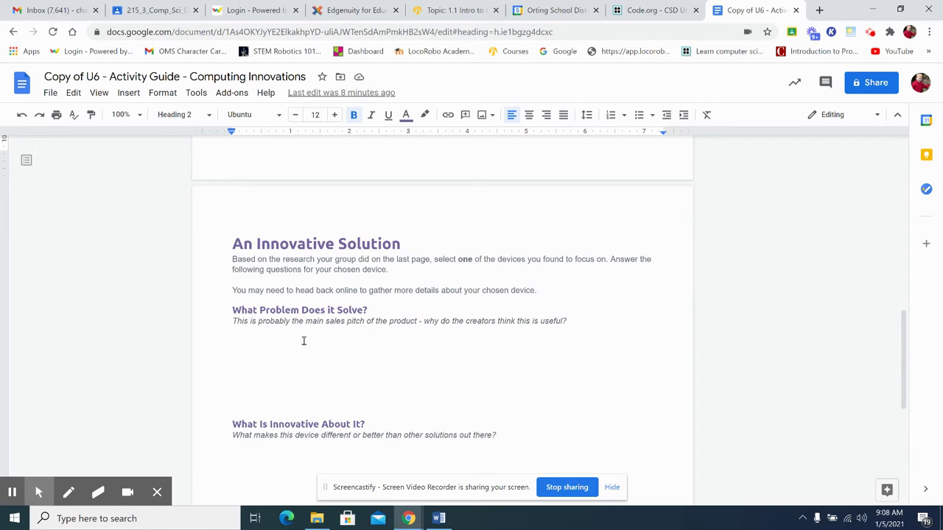
left_click(272, 341)
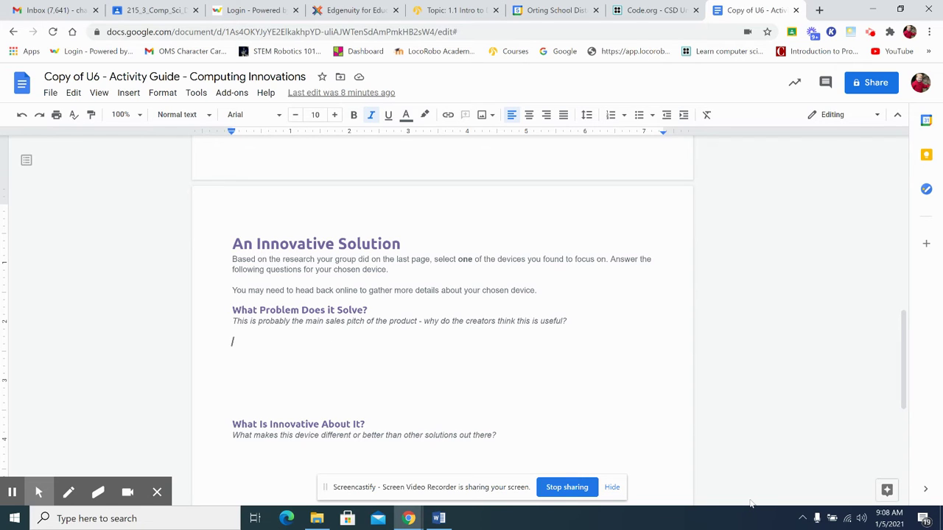
type("Never lo")
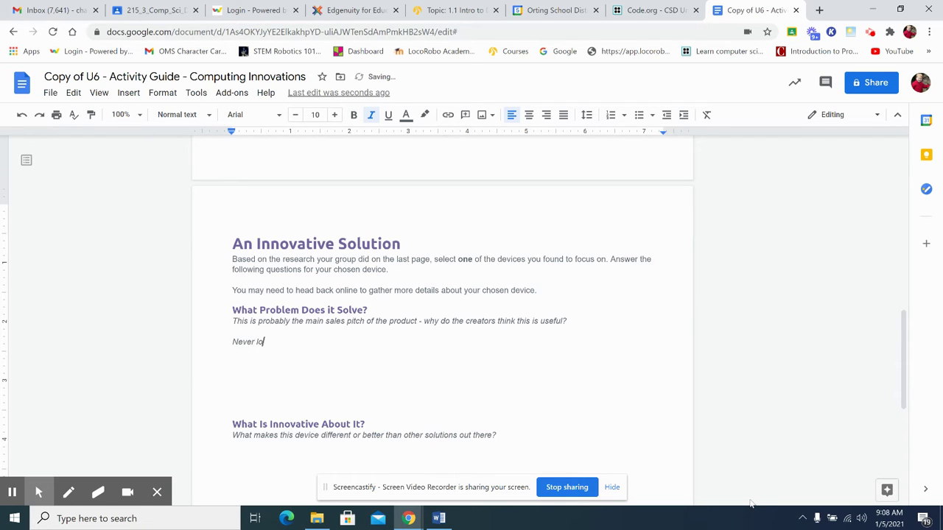
type("oe your keye")
type(" again. This product")
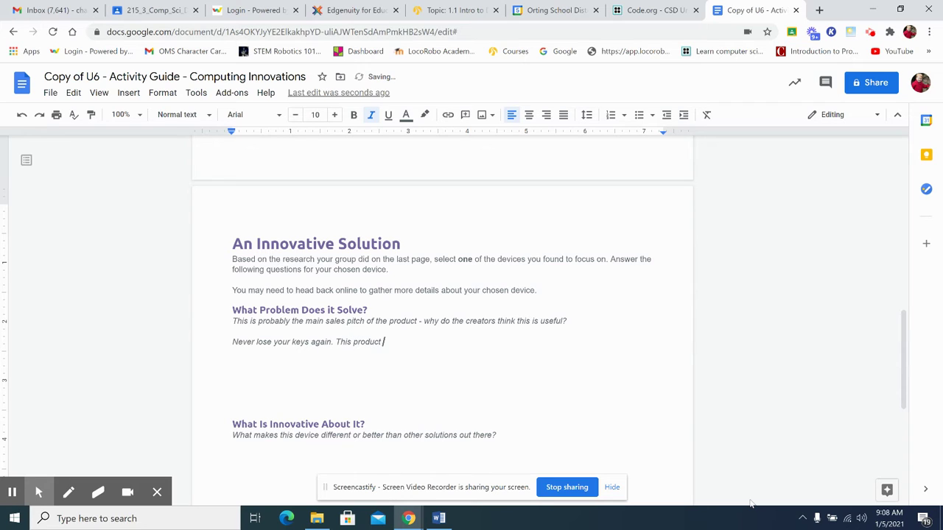
type(" interacts with locks,")
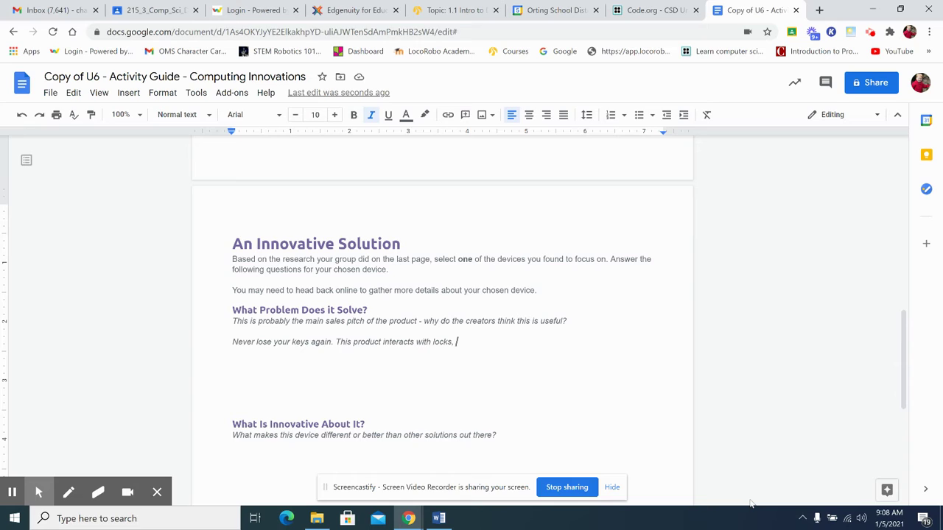
type("Internet-Connect")
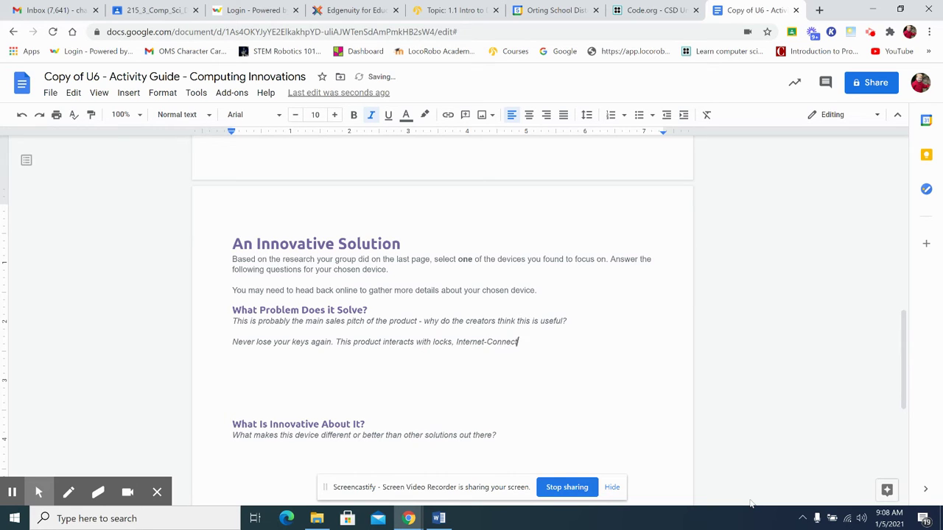
type("ed speakers, ando")
key("BackSpace")
type("other devices")
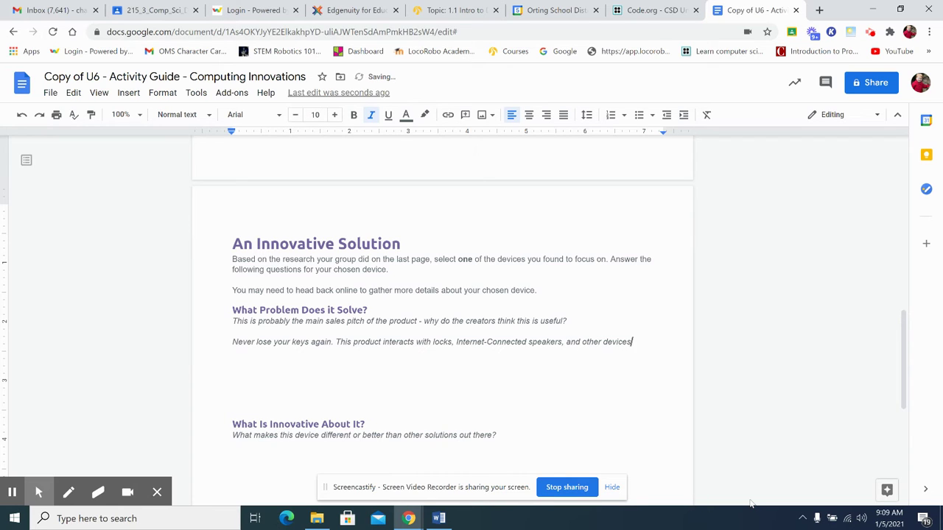
Finish the sentence with "to help somebody always know where their keys are and can get in the house", correcting the spelling of "somebody"
type(" to help somebody ")
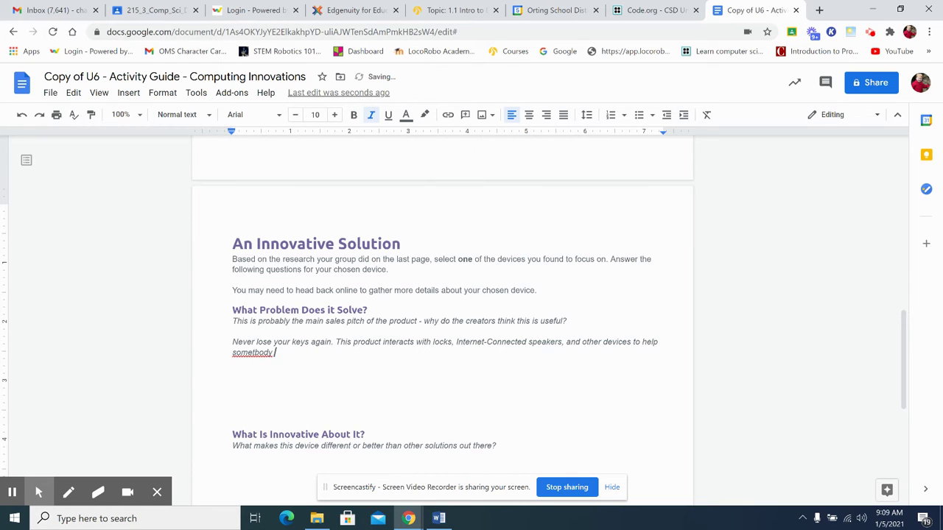
type("always know where they")
key("BackSpace")
type("ir k")
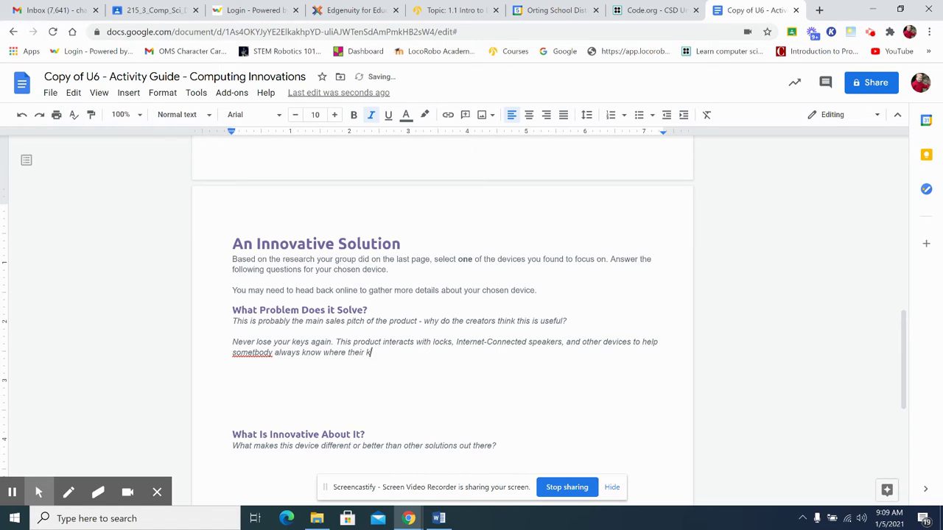
type("eys are and can get in teh hou")
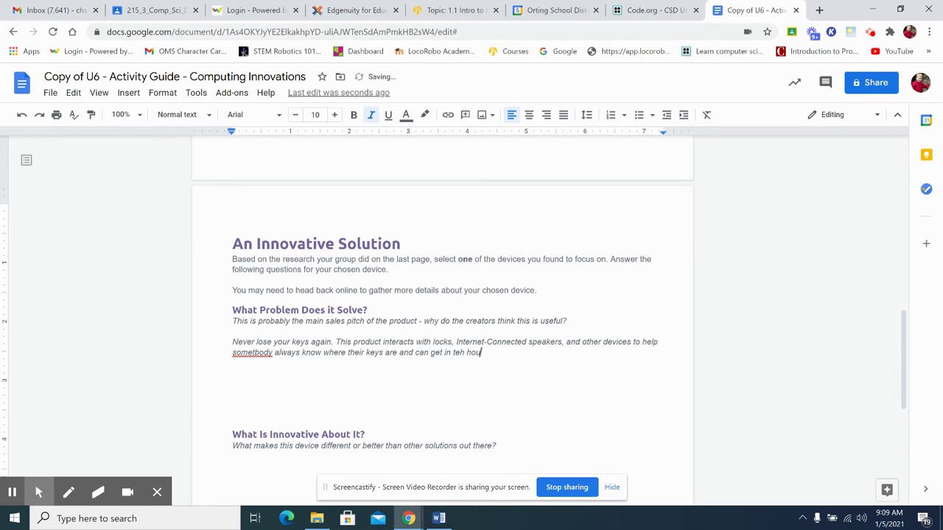
type("rs")
key("BackSpace")
key("BackSpace")
key("BackSpace")
key("BackSpace")
key("BackSpace")
key("BackSpace")
key("BackSpace")
key("BackSpace")
type("he house")
left_click(255, 353)
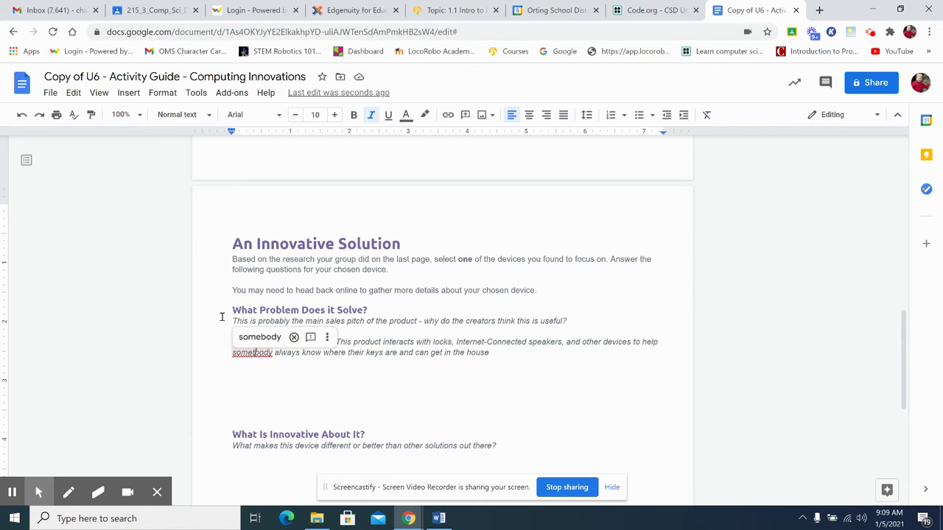
left_click(260, 338)
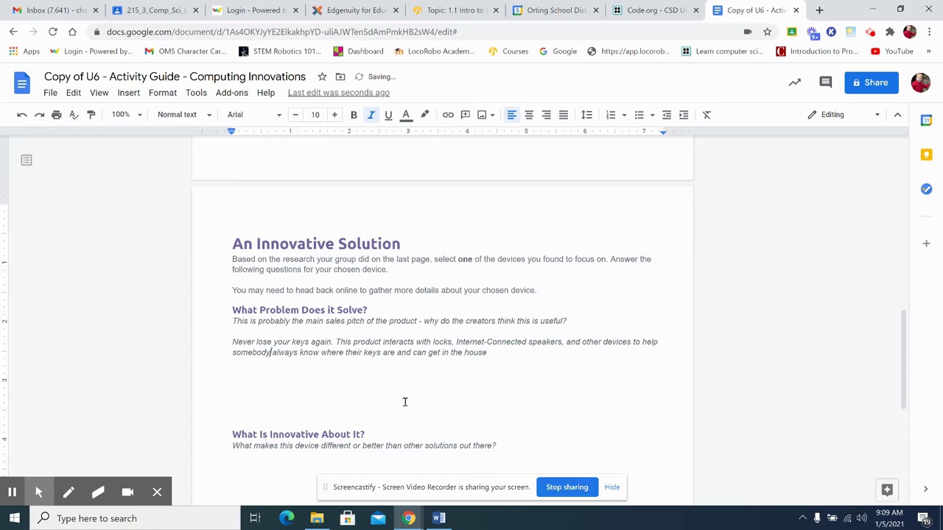
Under "What Is Innovative About It?", write "I can say to my ALexa, "Where are my keys?" and the key ring starts beeping"
scroll(394, 396, "down", 3)
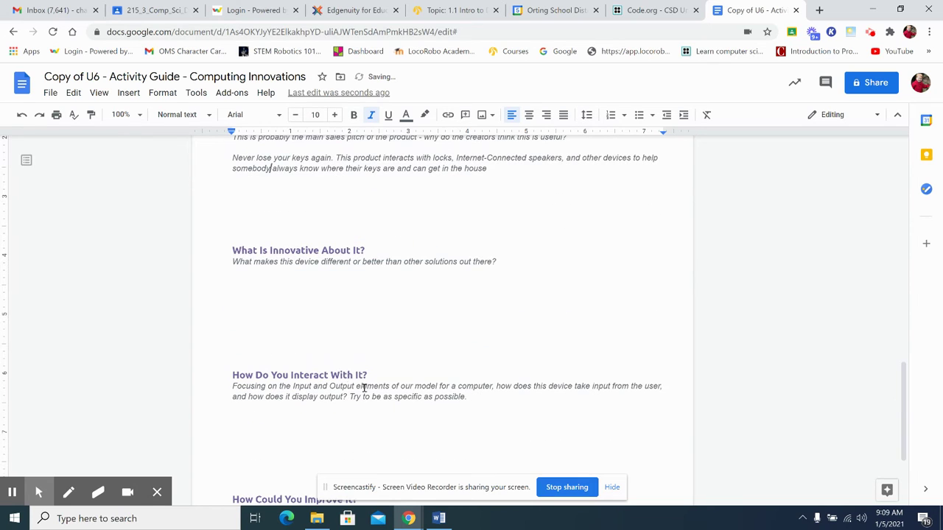
left_click(273, 282)
left_click(357, 292)
left_click(253, 283)
type("I cans")
key("BackSpace")
type("say to my ALexa, \"Where are my ")
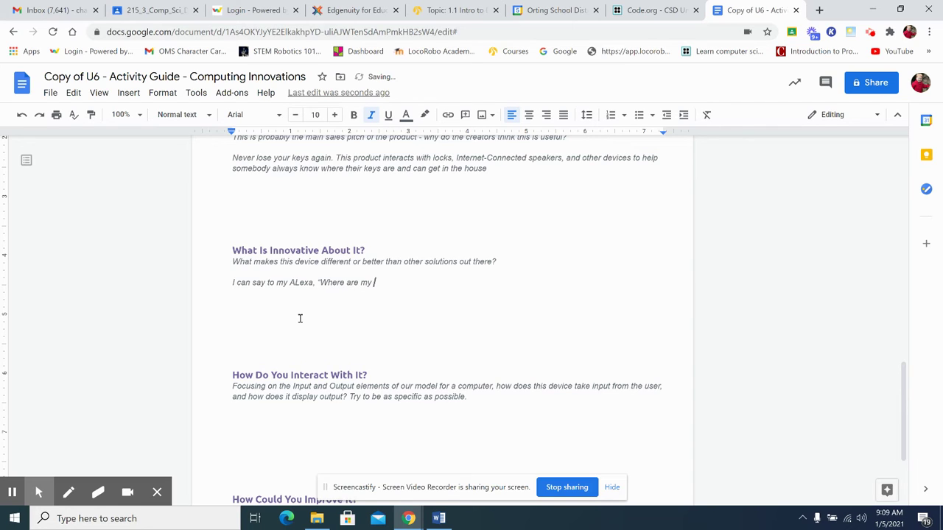
type("keys?\" and the key ring")
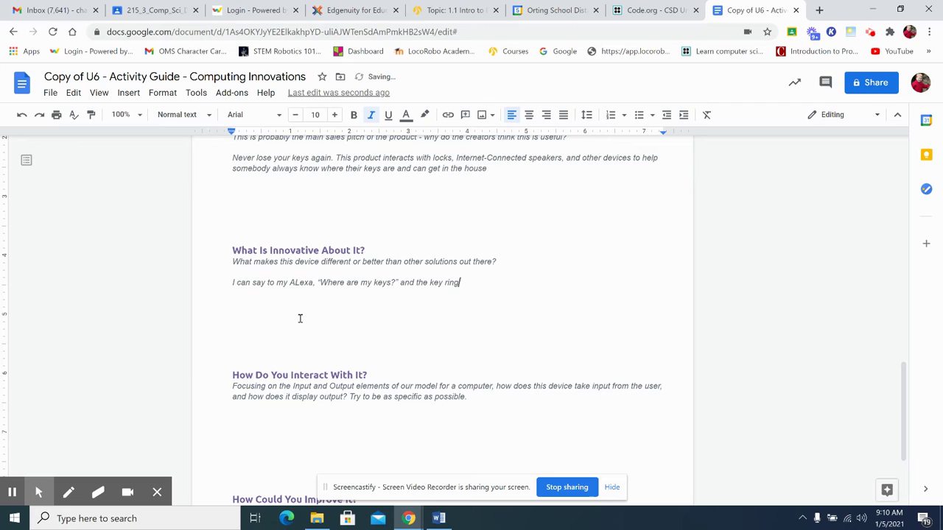
type(" starts beeping.")
key("BackSpace")
key("BackSpace")
key("BackSpace")
Continue the answer with "Or I can talk to my lock at the front door and it lets me in. I have never seen this before."
type("g. Or I can talk to ")
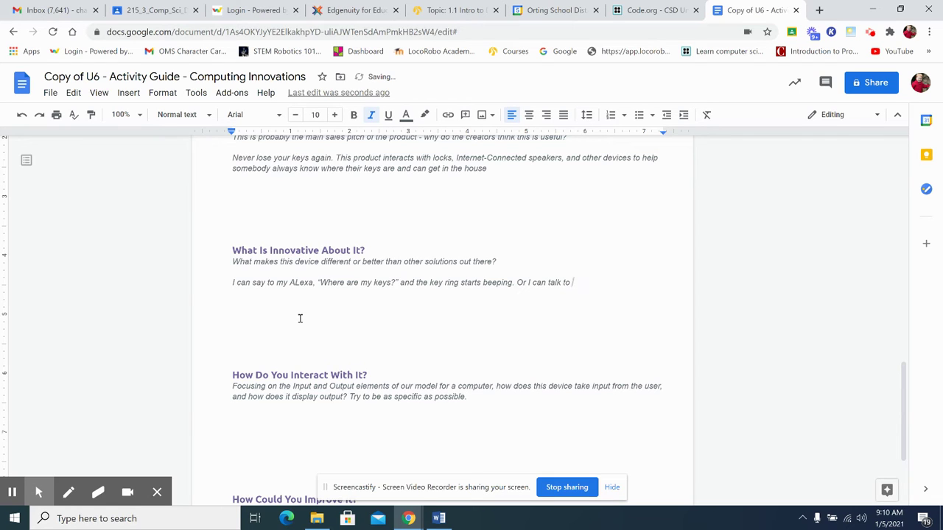
type("my lock at the front door and it ")
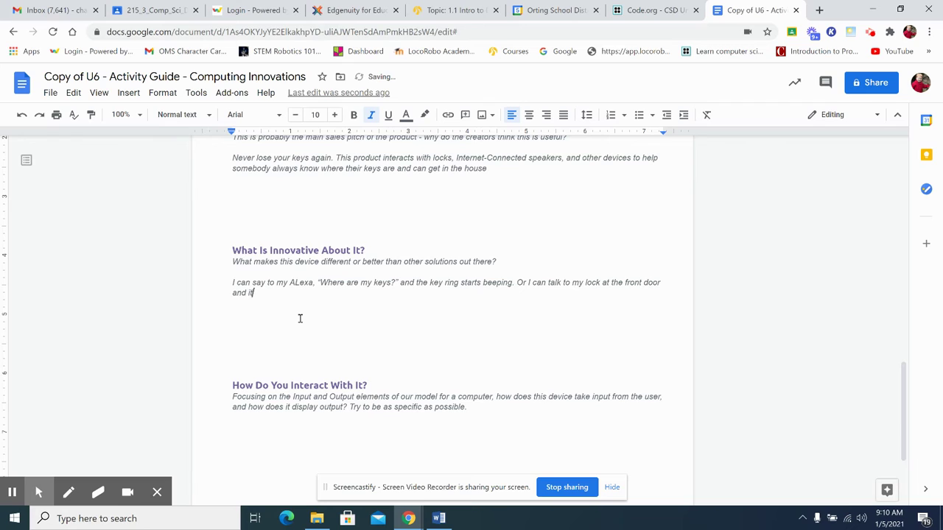
type("lets me in. I never")
key("BackSpace")
key("BackSpace")
key("BackSpace")
key("BackSpace")
key("BackSpace")
type("have n")
type("ver")
key("BackSpace")
key("BackSpace")
type("e never seen this")
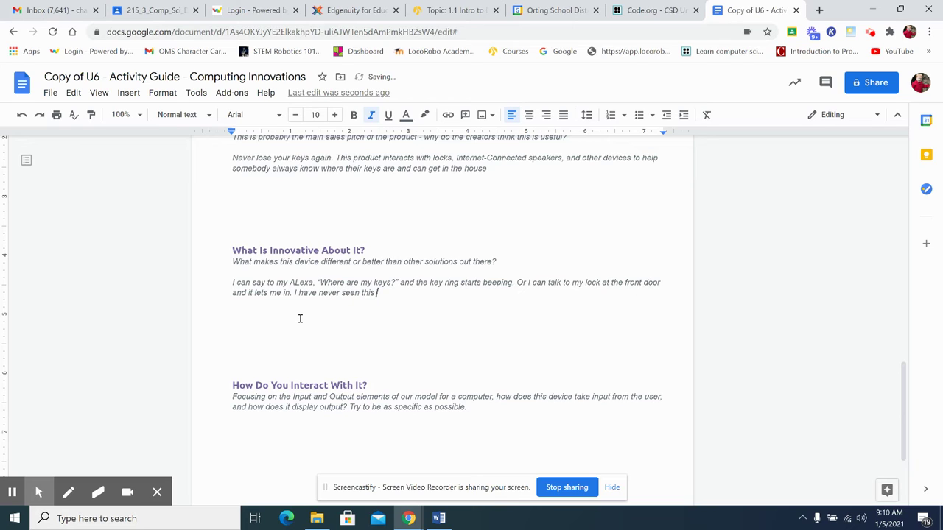
type(" befopre")
key("BackSpace")
key("BackSpace")
key("BackSpace")
type("re.")
Under "How Do You Interact With It?", write "I ask a question of Alexa and the output is a sound. I speak to door lock and it unlocks"
scroll(370, 434, "down", 2)
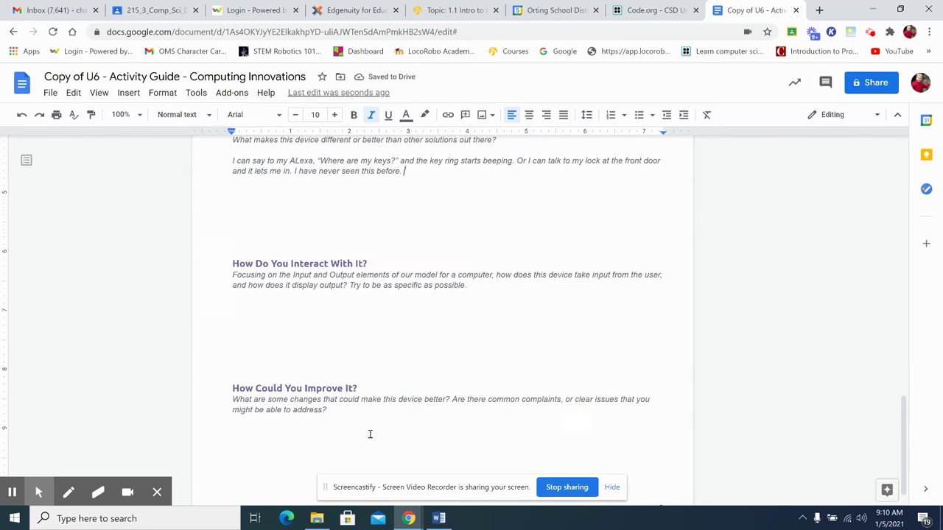
left_click(332, 304)
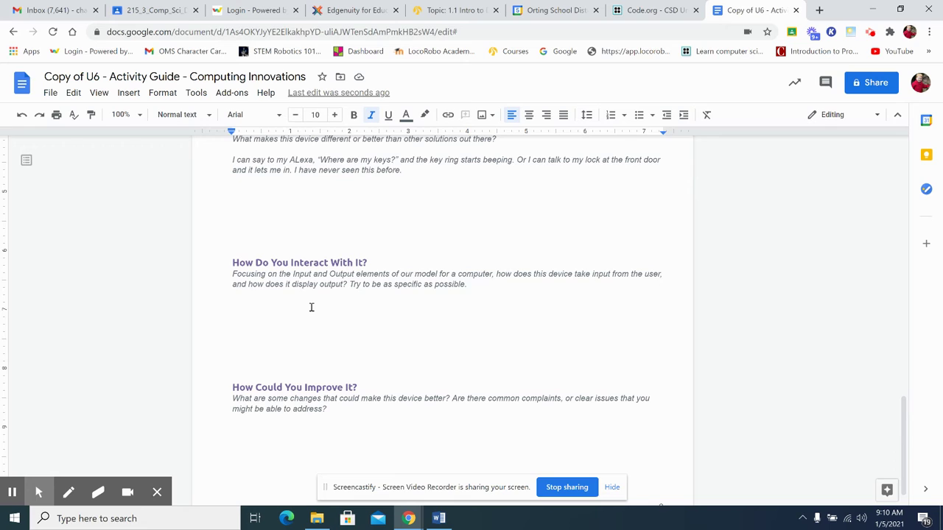
type("I ask a question ")
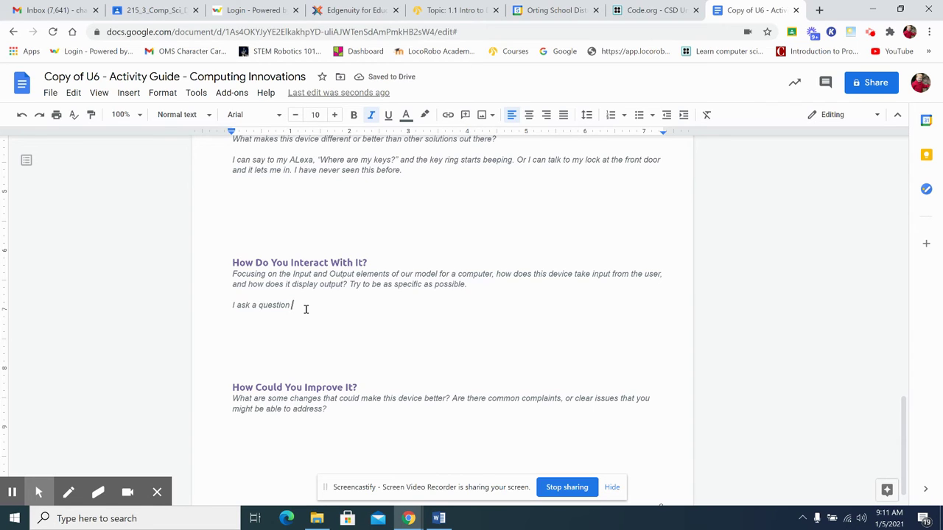
type("of Alexa and the output is a sound")
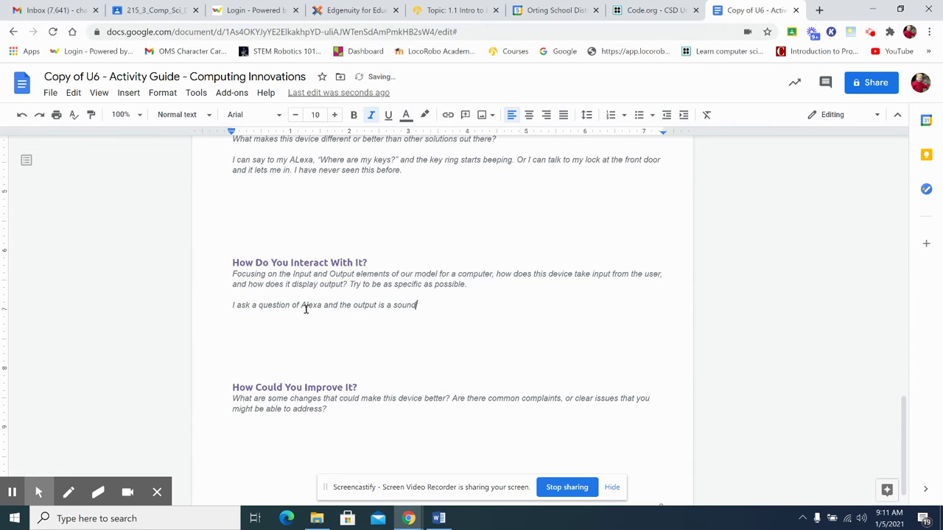
type(". I speak to ")
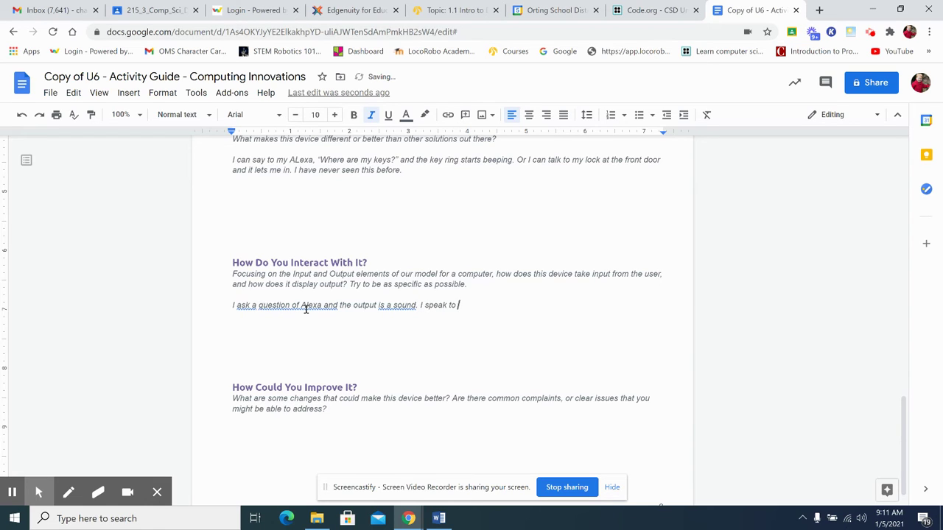
type("door lock and it unlocks")
Under "How Could You Improve It?", write "Talking to the door lock may cause some issues as some"
scroll(345, 426, "down", 1)
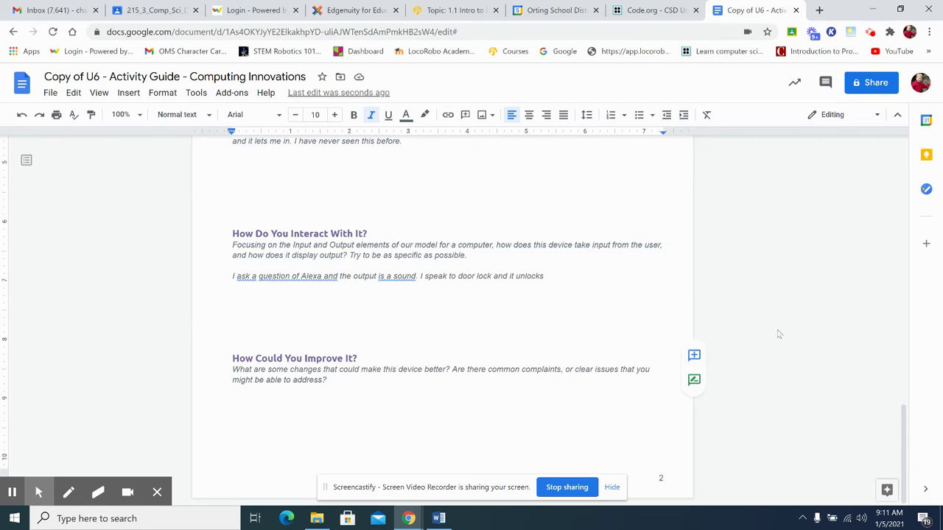
left_click(340, 394)
type("The odd")
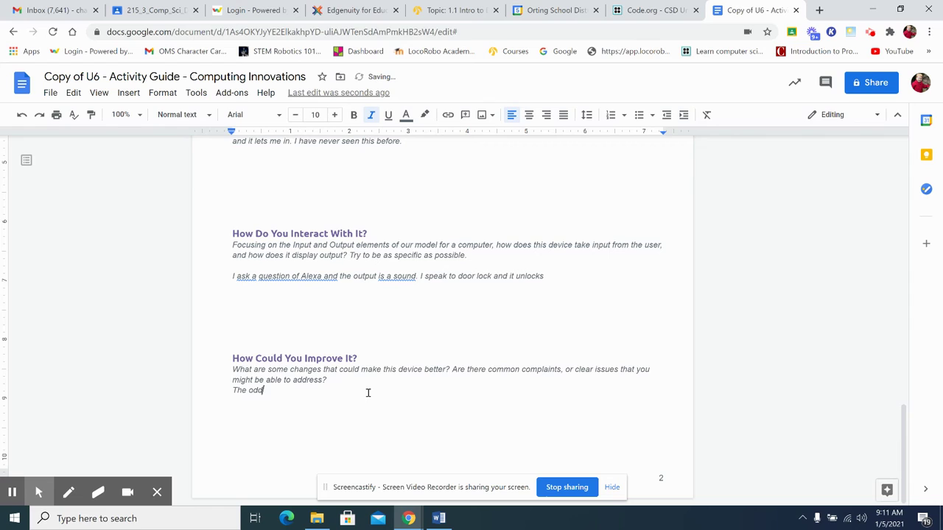
key("BackSpace")
key("BackSpace")
key("BackSpace")
key("BackSpace")
key("BackSpace")
key("BackSpace")
type("Talking to the door lock ")
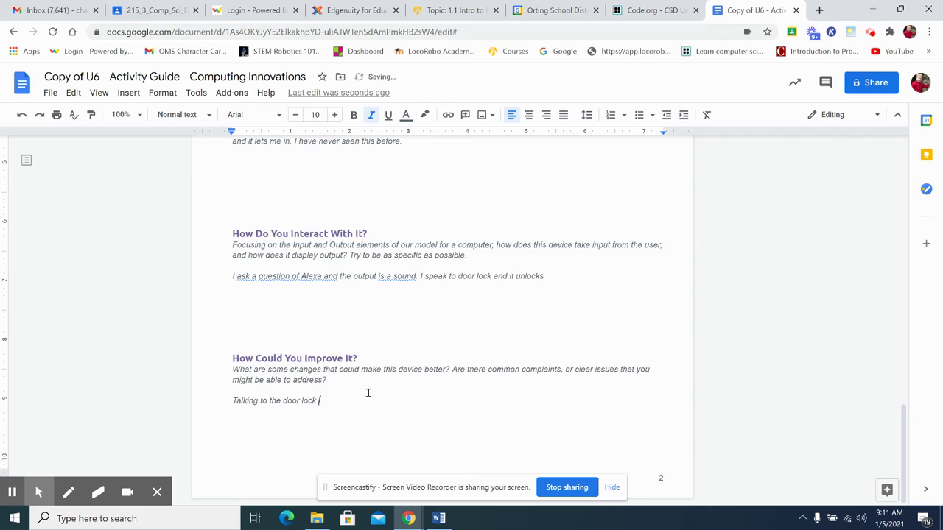
type("may cause some issues as some")
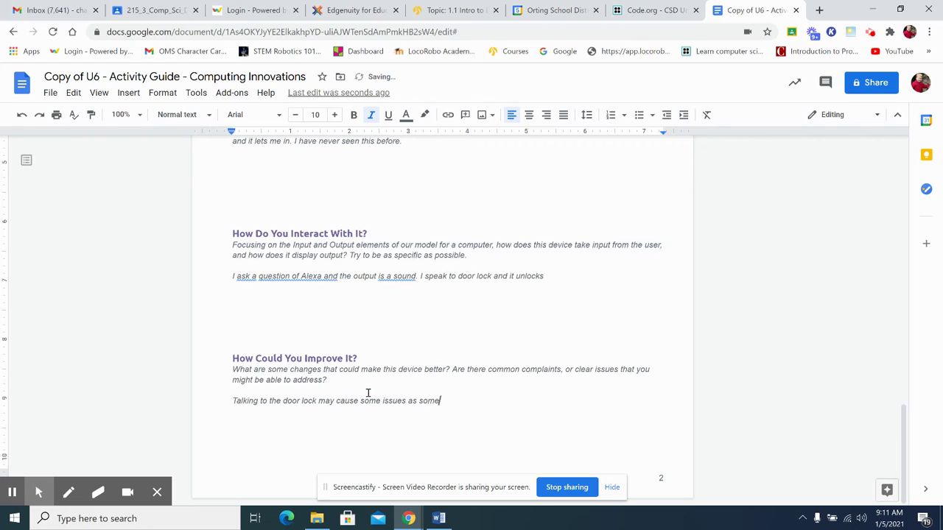
Complete the last word as "somebody" and finish the sentence with "could impersonate a family."
type("body could imporeson")
key("BackSpace")
key("BackSpace")
key("BackSpace")
key("BackSpace")
type("sonate a family.")
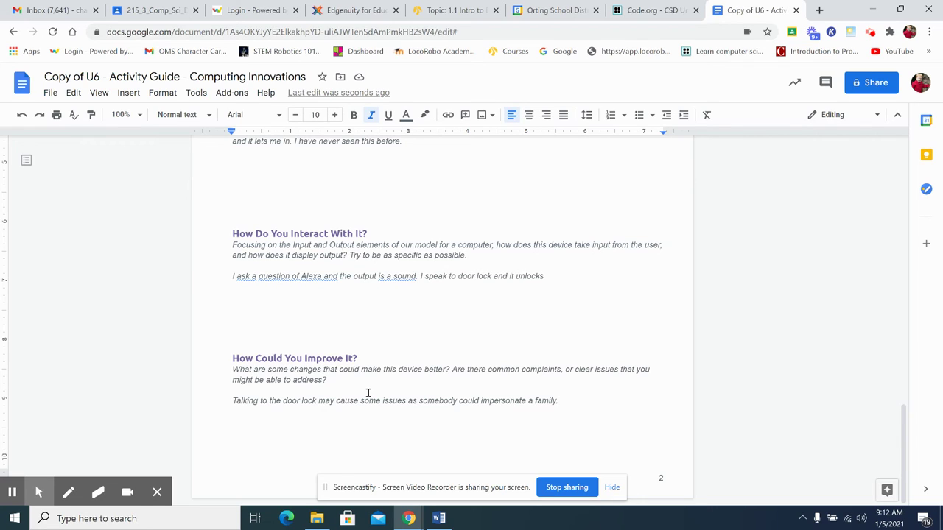
Continue the improvement answer with "But that is sort of a backup issue because I can always find my keys with help from Alexa."
type("But that is sort of")
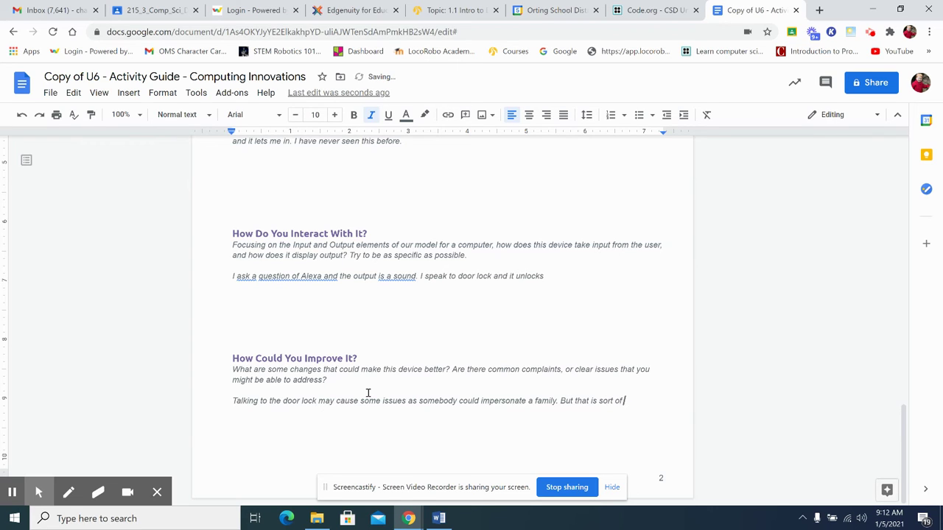
type(" a backup")
type(" issu")
type("e because I can ")
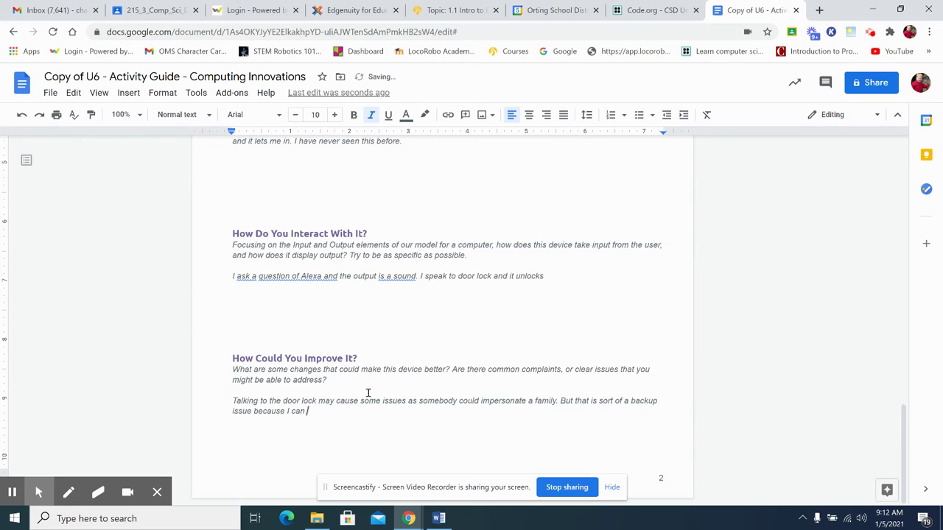
type("always find my key")
key("BackSpace")
key("BackSpace")
type("with help f")
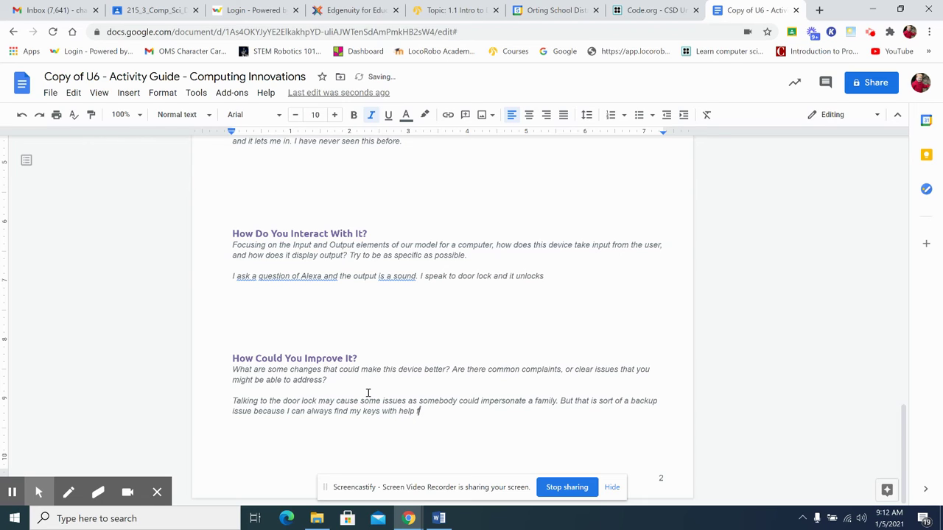
type("rom Alexa.")
Check the overview and resources of Code.org's Lesson 1: Innovations in Computing, and return to the activity guide
scroll(395, 191, "up", 6)
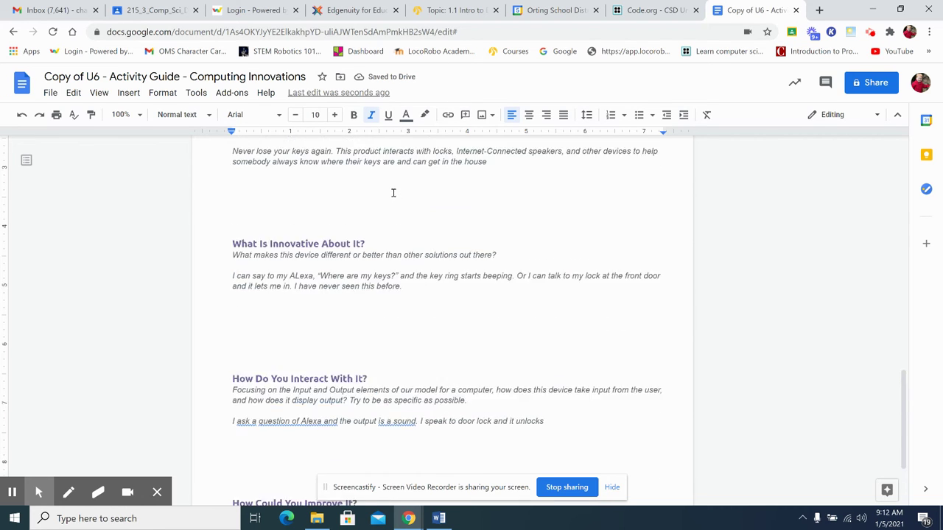
left_click(652, 11)
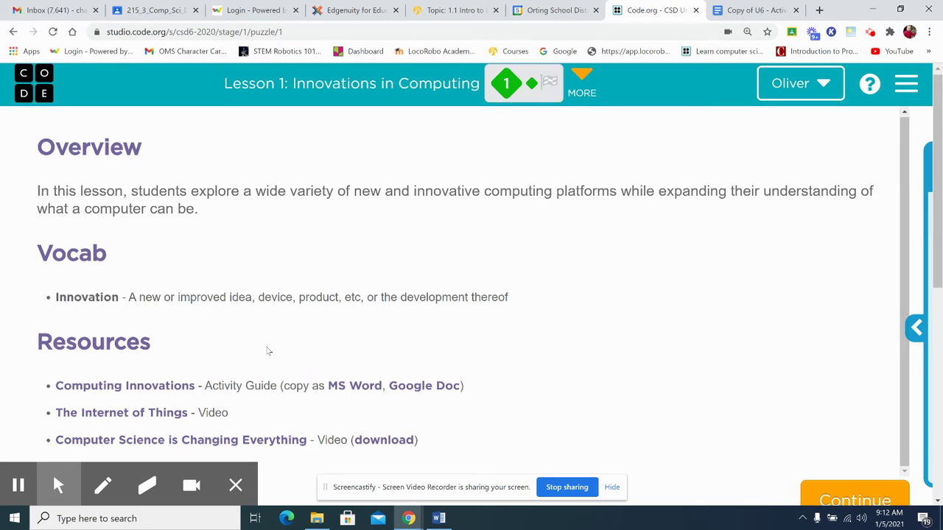
scroll(267, 352, "down", 1)
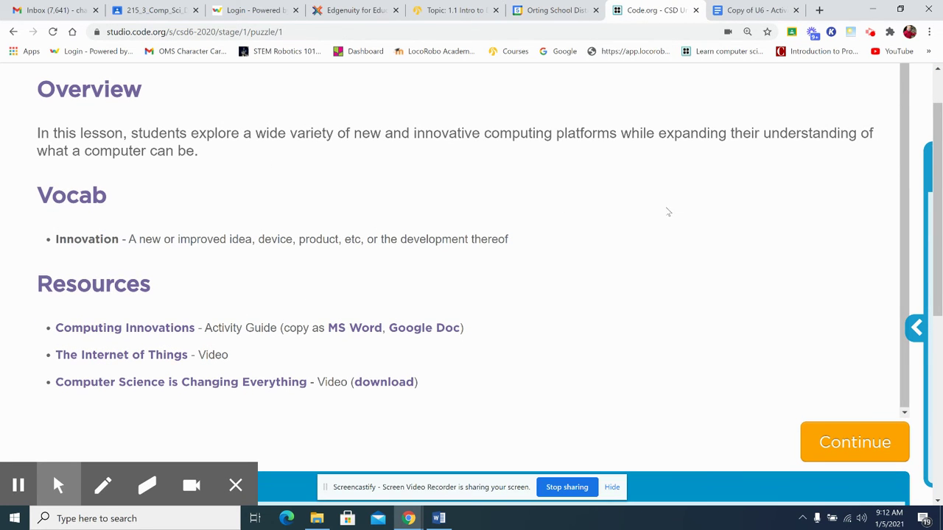
scroll(666, 191, "up", 1)
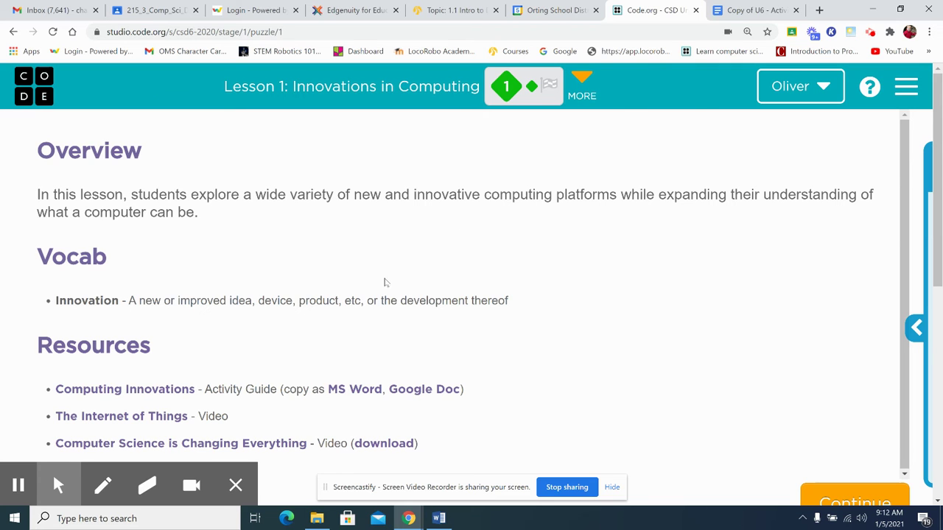
left_click(737, 10)
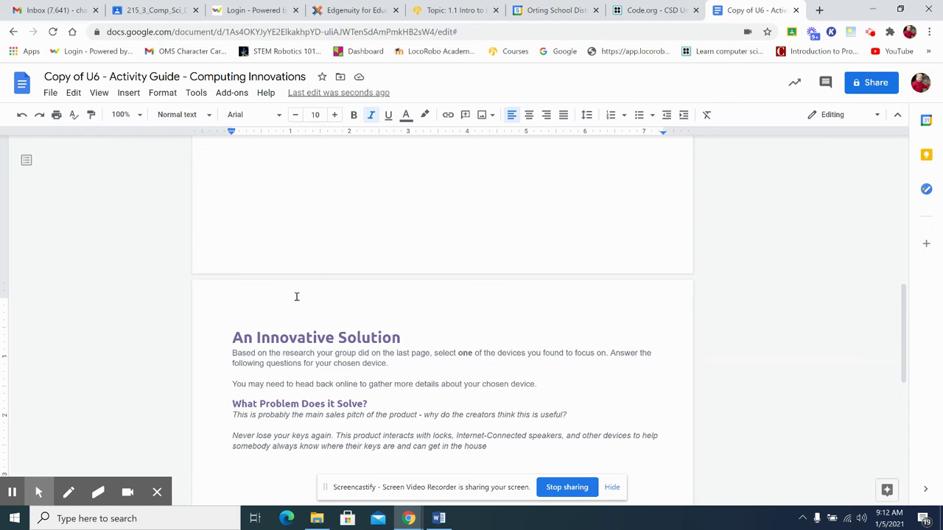
Review the activity guide from the Innovation Research topics through the last question about improving the device
scroll(296, 309, "up", 10)
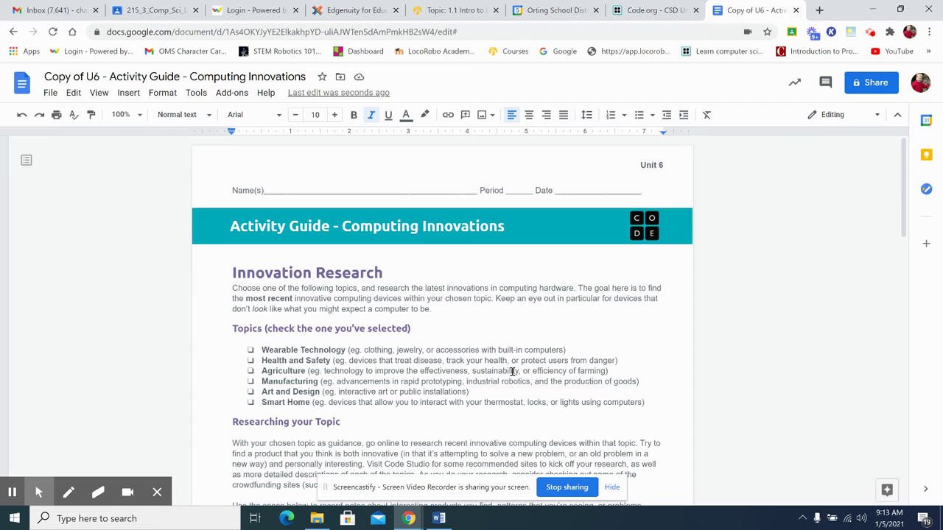
mouse_move(724, 306)
scroll(424, 391, "down", 20)
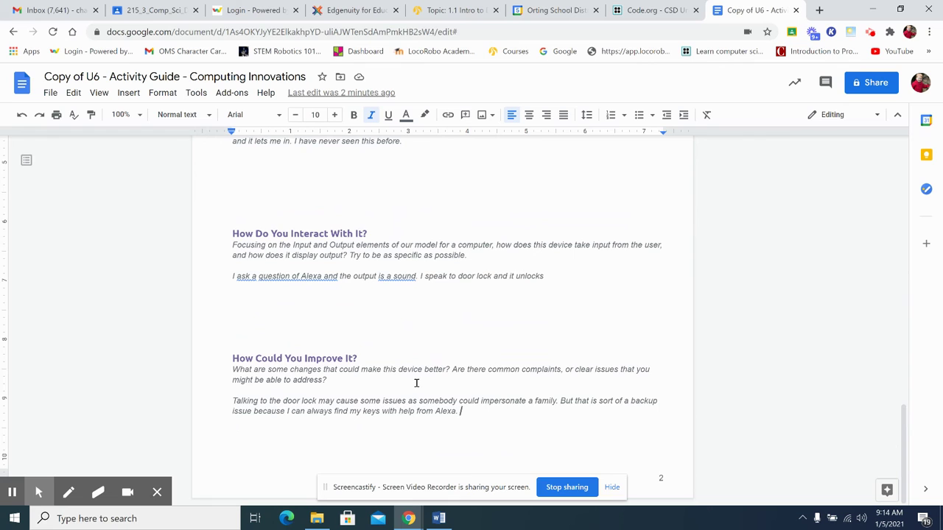
scroll(417, 384, "down", 5)
scroll(415, 385, "up", 2)
scroll(515, 175, "up", 20)
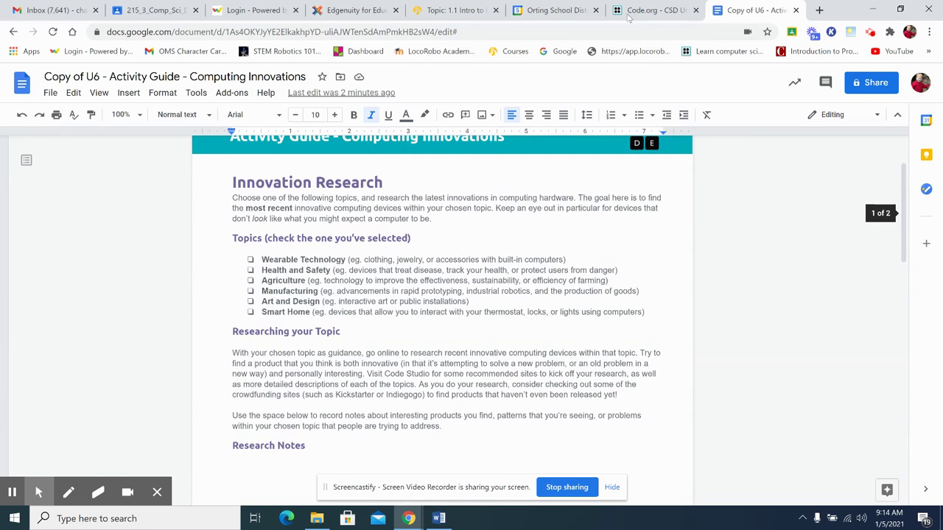
Switch to the Code.org lesson, continue to its Innovation Research page, and read the topic descriptions and research considerations
left_click(649, 10)
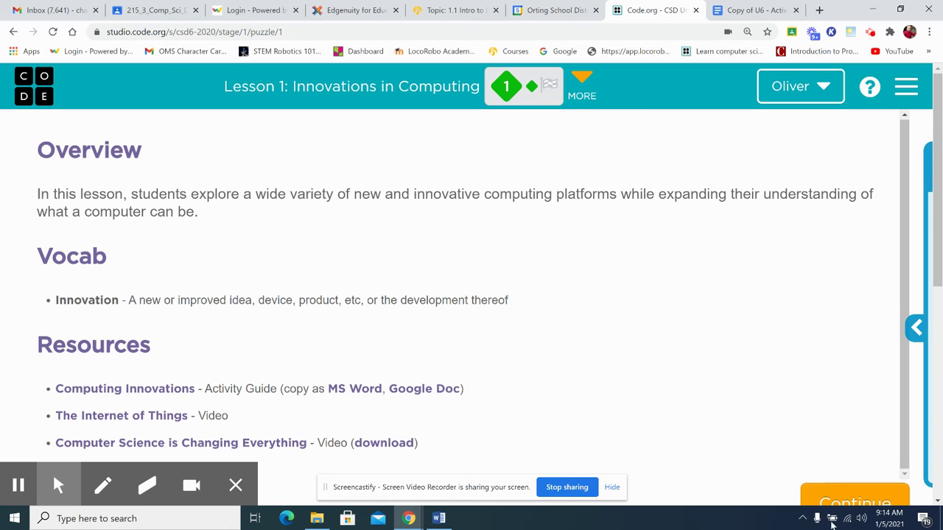
left_click(854, 503)
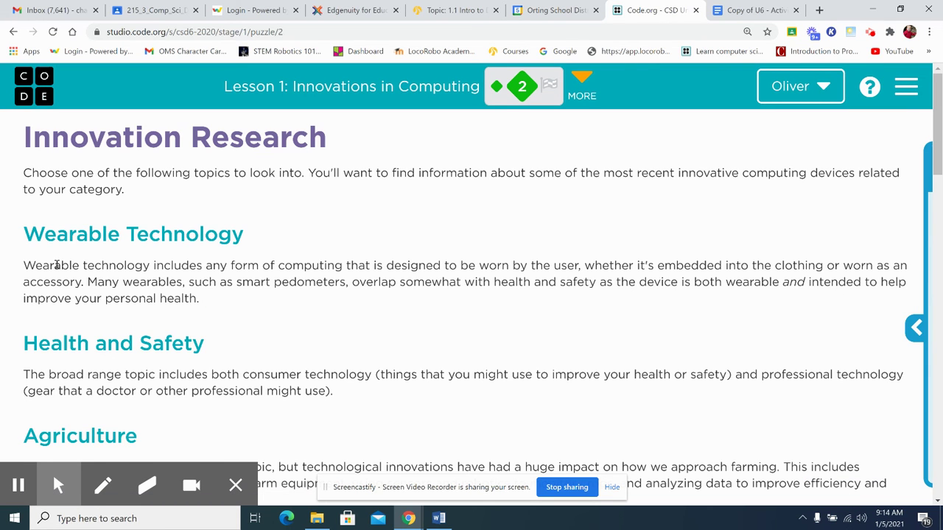
scroll(59, 261, "down", 5)
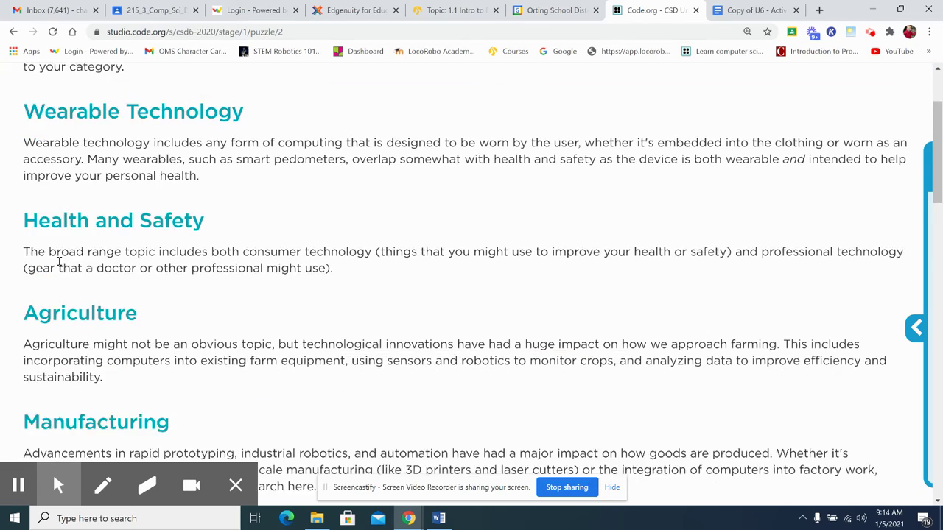
scroll(63, 265, "up", 2)
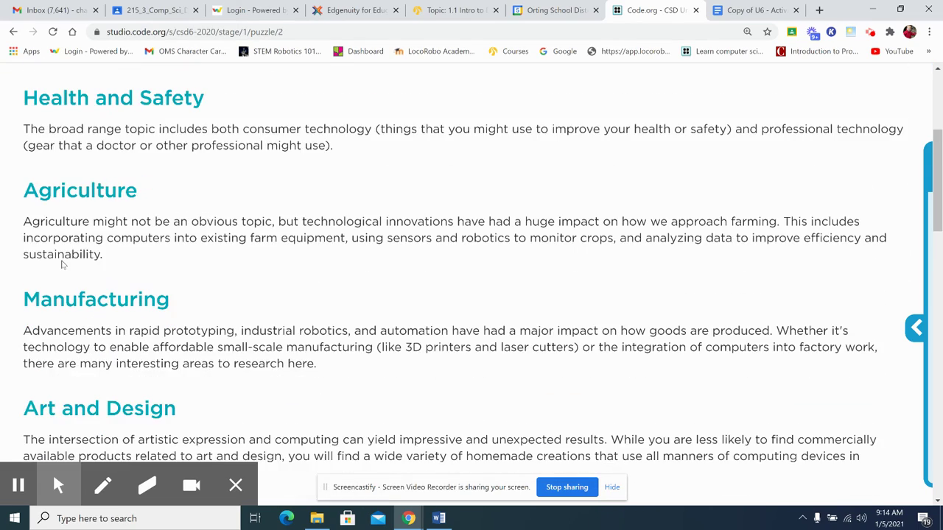
scroll(63, 265, "down", 2)
scroll(64, 265, "down", 3)
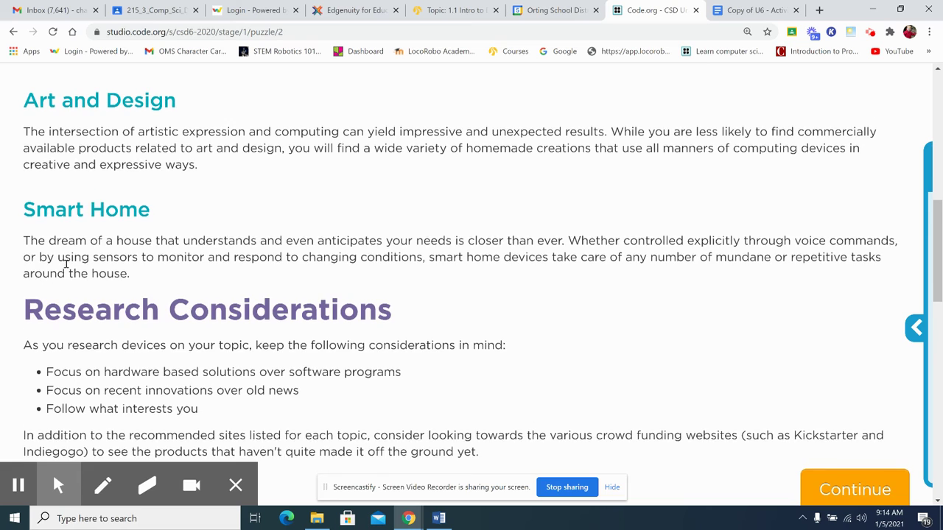
scroll(66, 267, "down", 2)
scroll(67, 267, "up", 1)
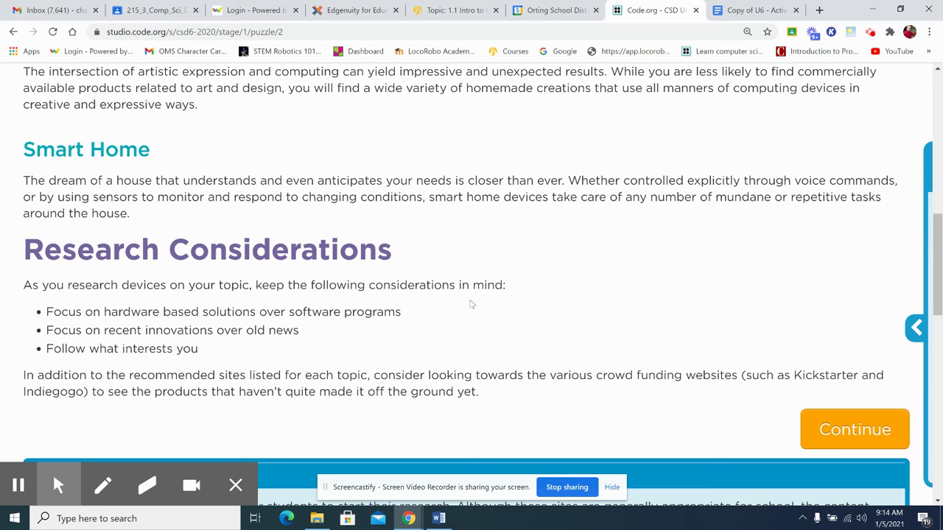
Examine the recommended research sites for each topic in the For Teachers Only section, and return to the topic descriptions
scroll(471, 304, "down", 3)
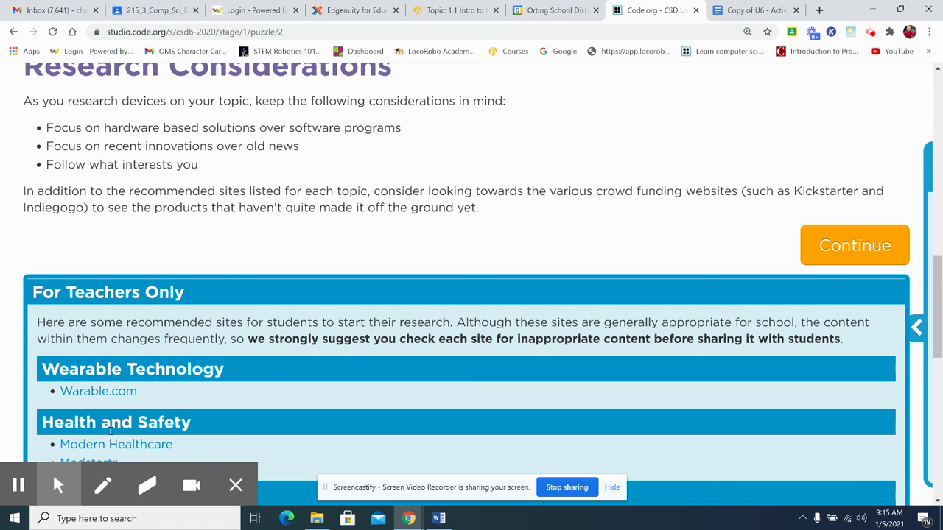
scroll(111, 444, "down", 1)
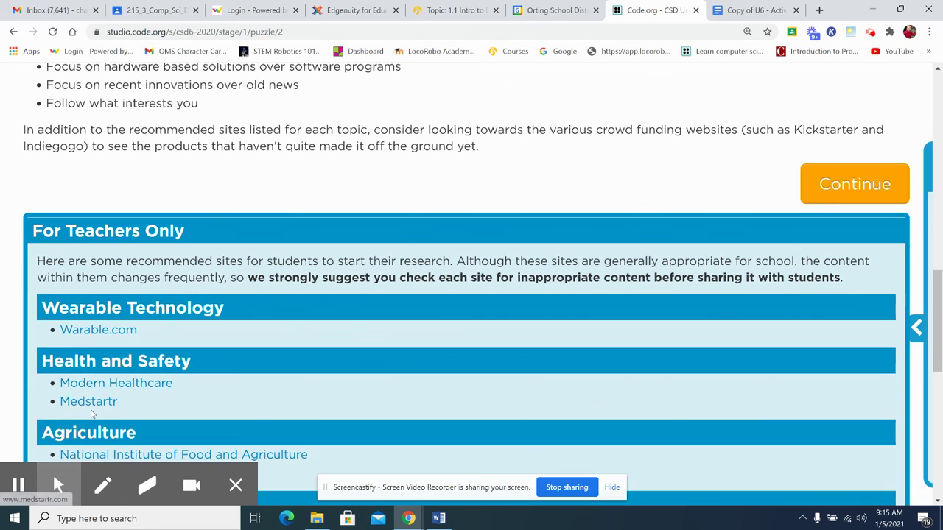
scroll(89, 415, "down", 1)
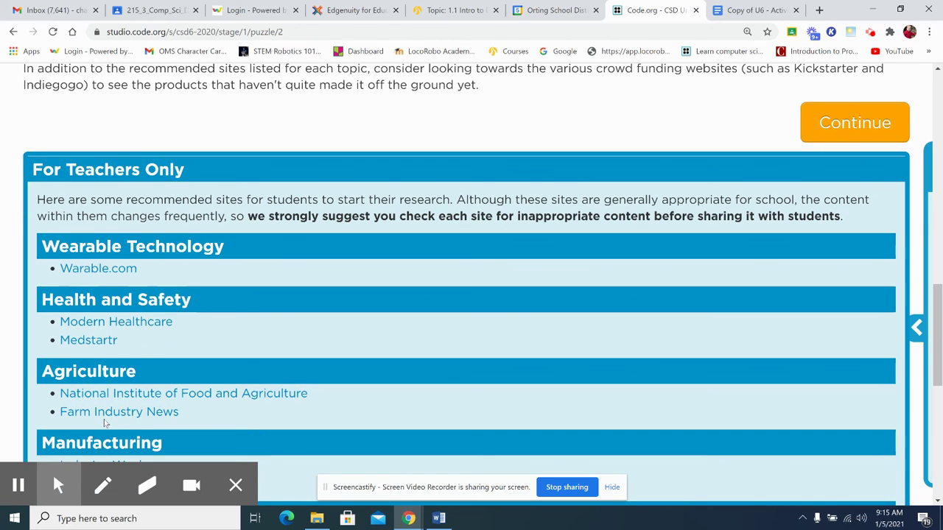
scroll(96, 412, "down", 2)
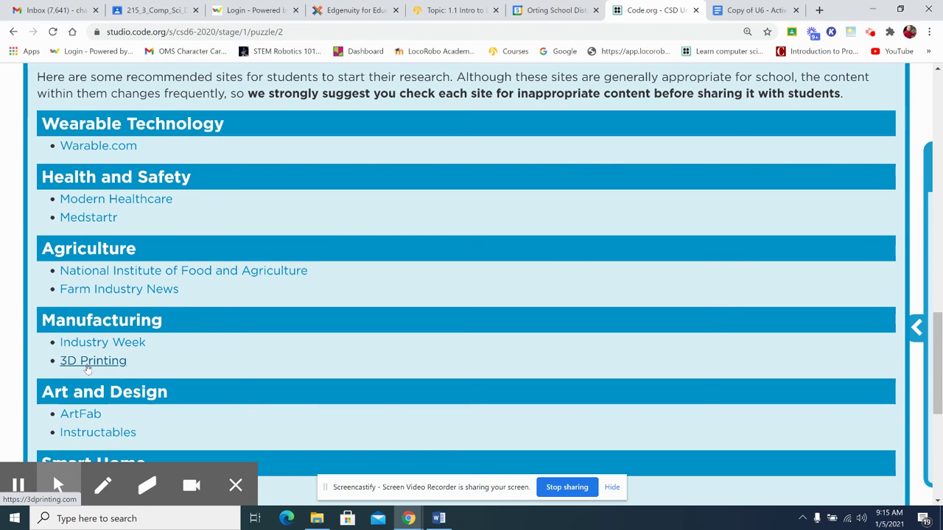
scroll(114, 424, "down", 1)
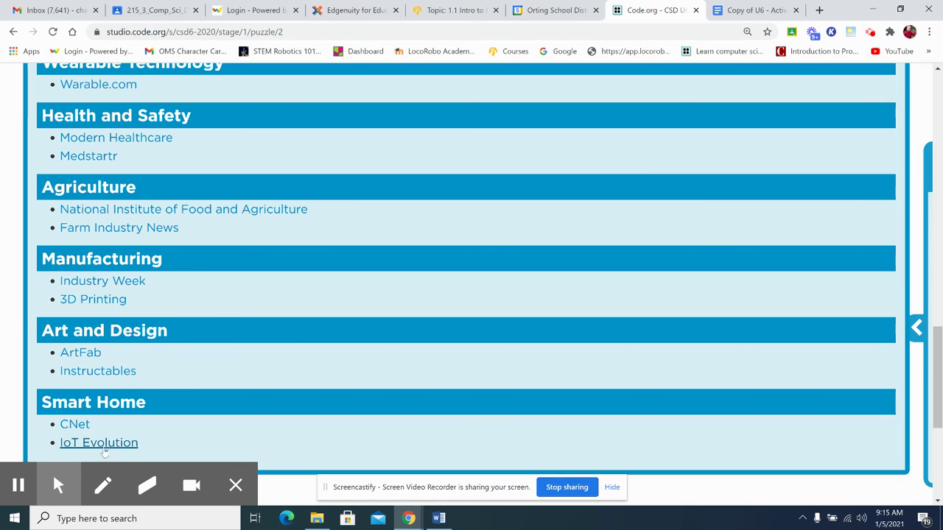
scroll(217, 386, "down", 2)
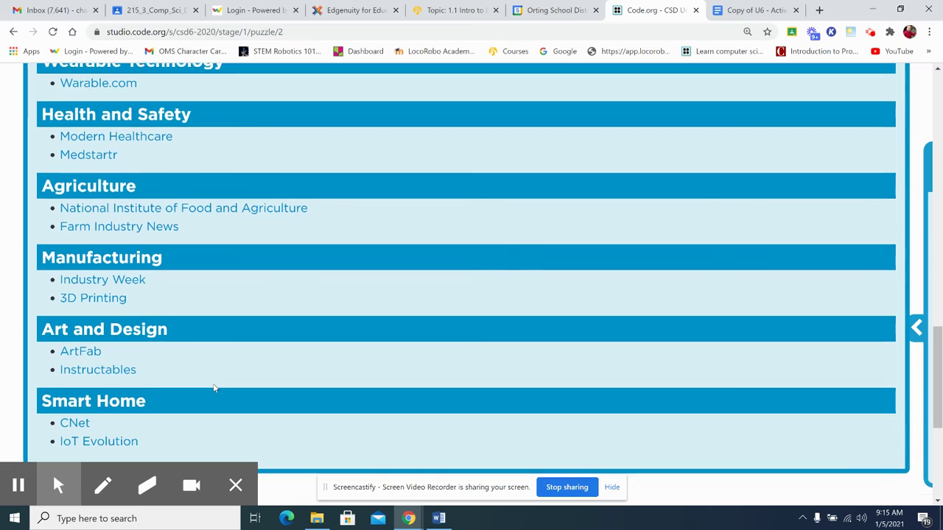
scroll(215, 389, "up", 20)
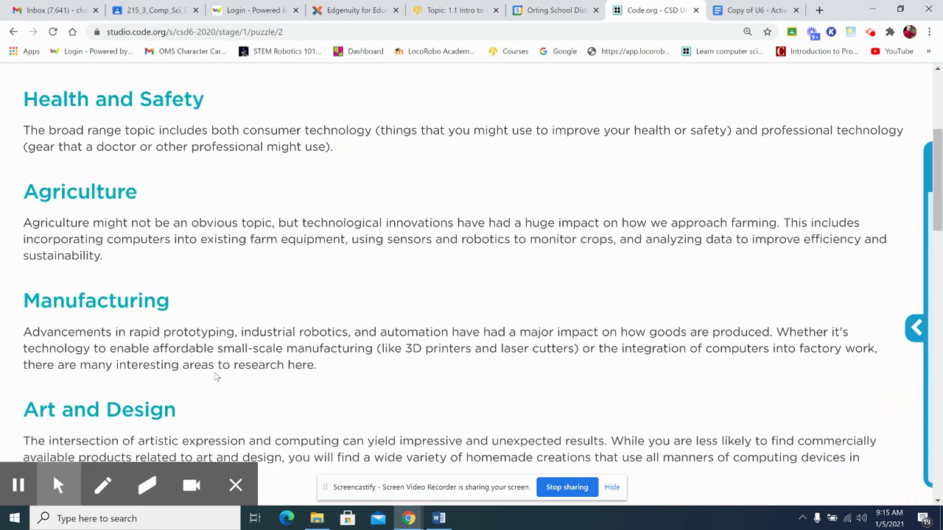
left_click(58, 485)
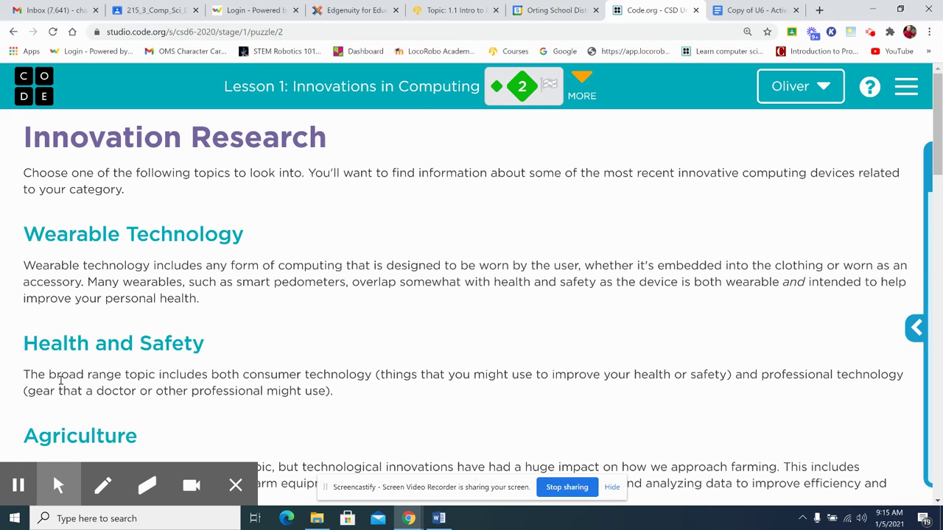
mouse_move(24, 469)
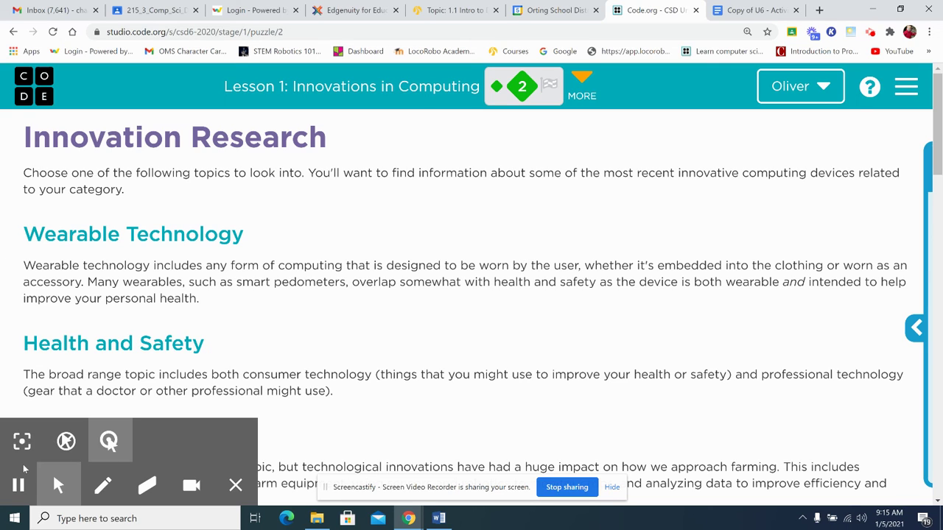